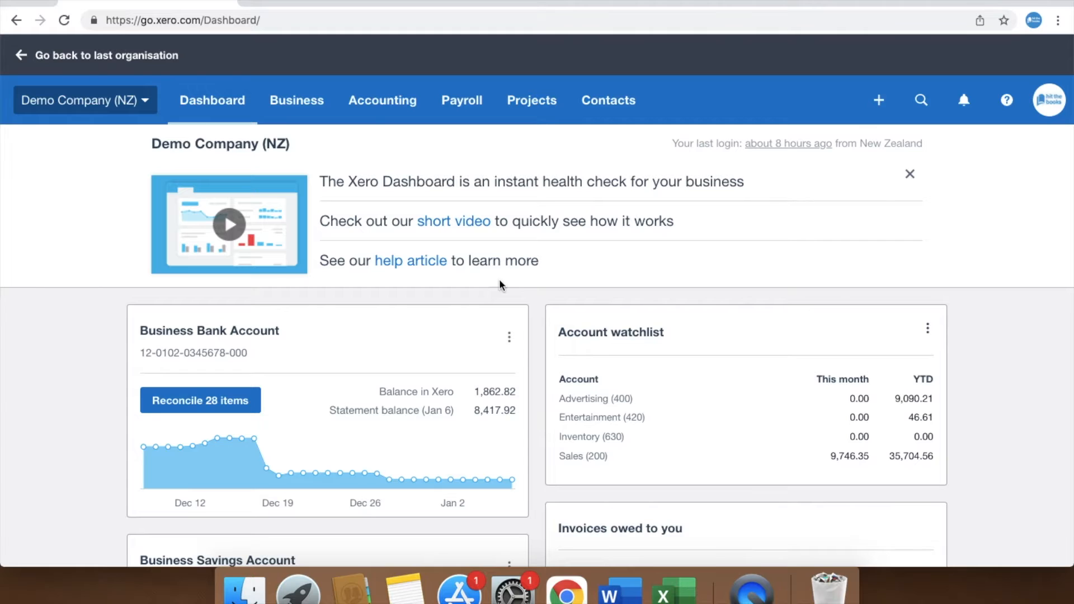
Start a new purchase order with Basket Case as the contact.
click(267, 94)
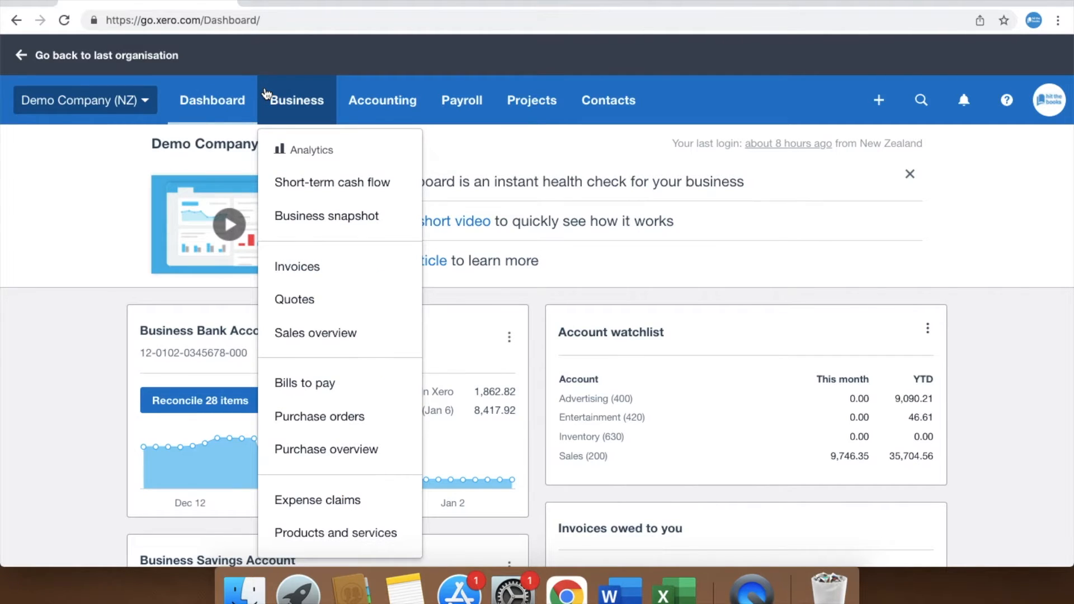
click(300, 417)
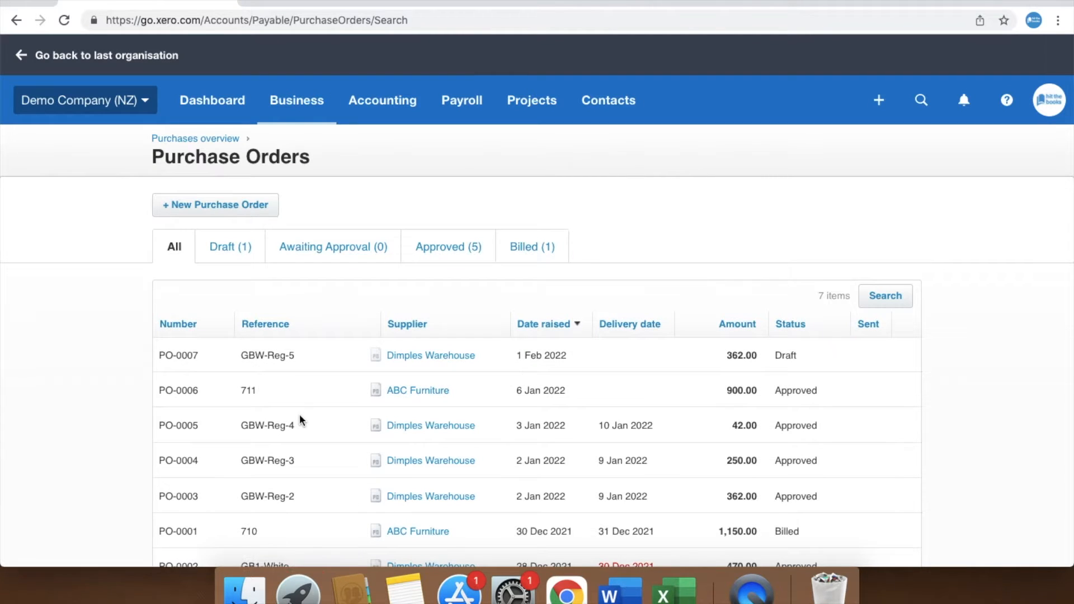
click(243, 219)
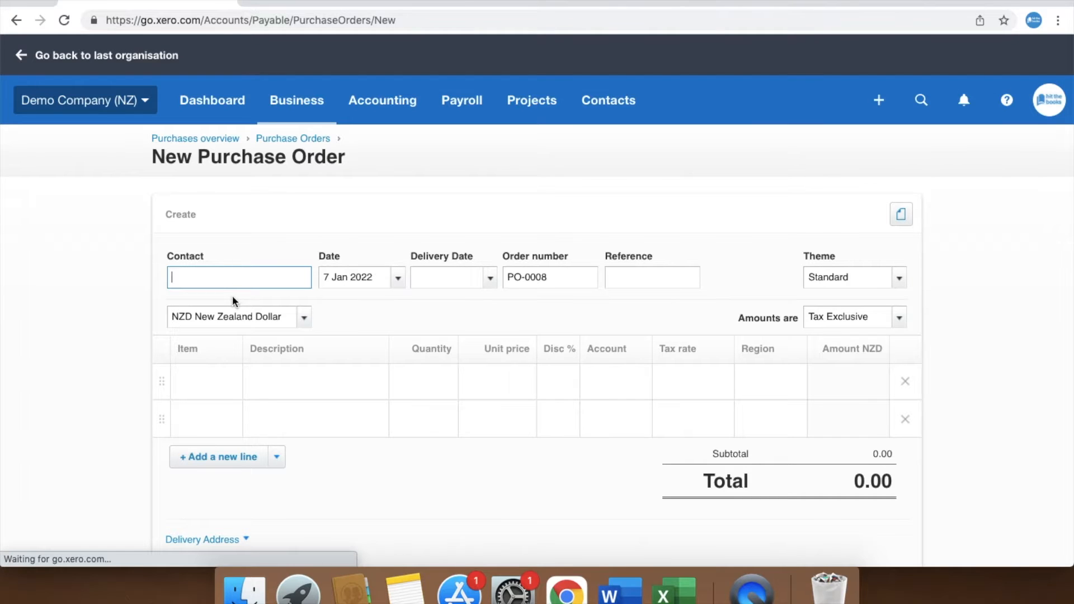
text(B)
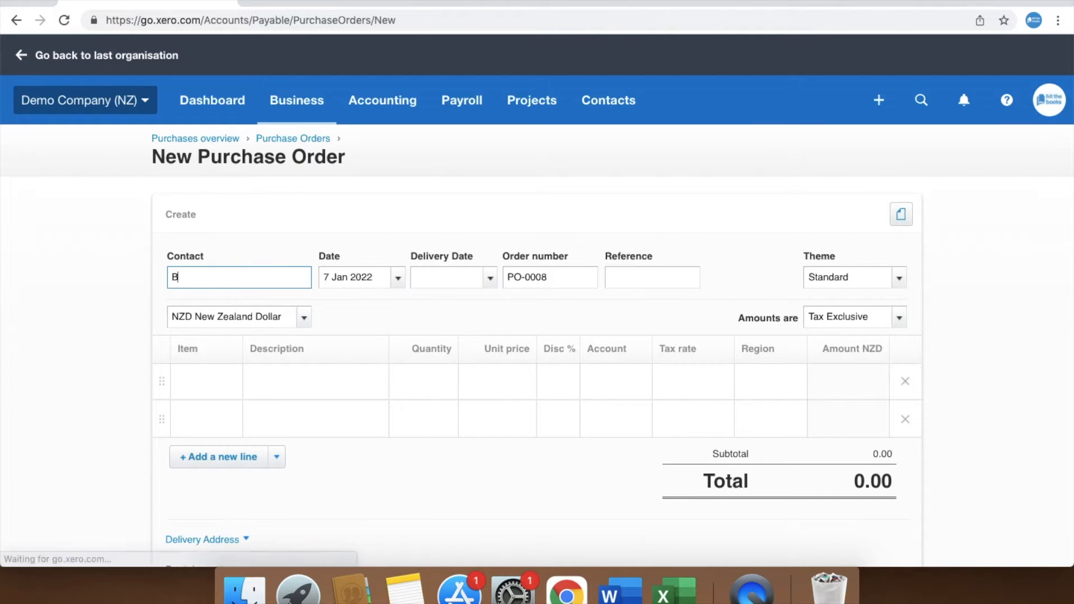
text(asket Case)
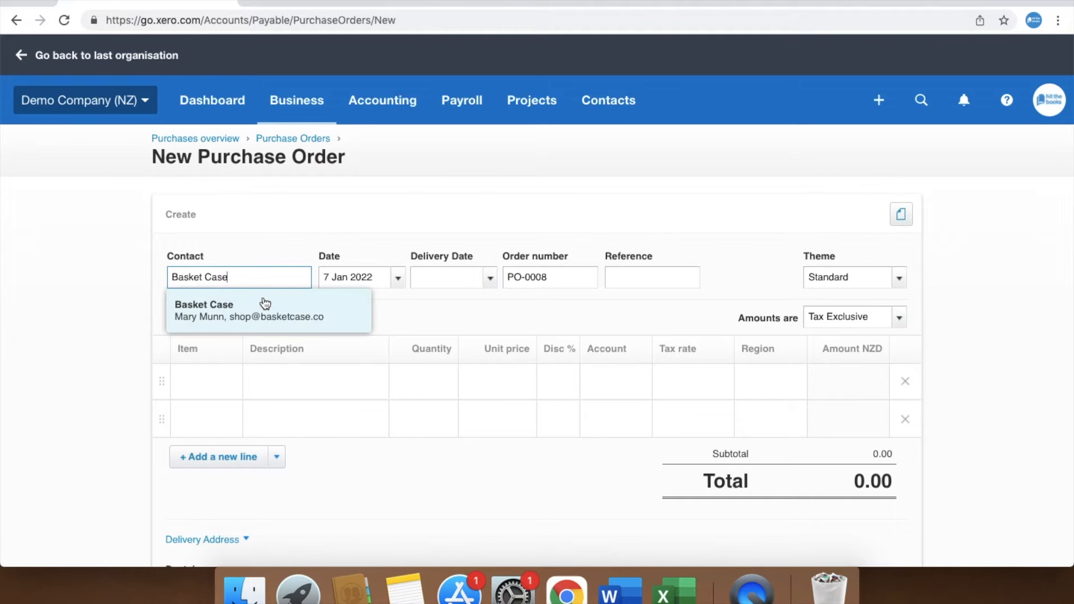
click(265, 303)
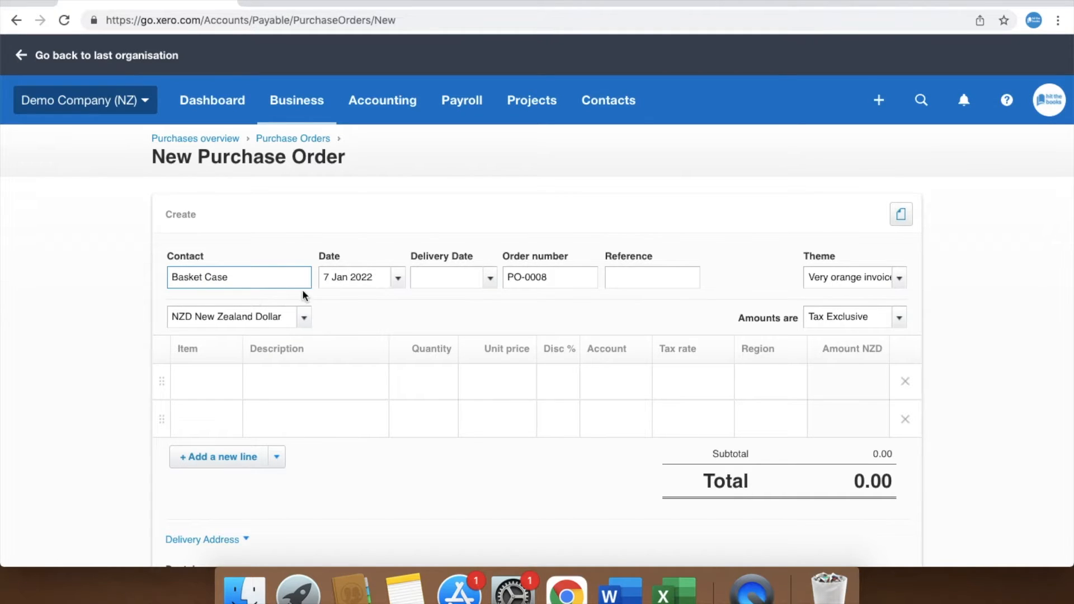
Set the purchase order's delivery date to seven days out, 14 Jan 2022.
click(420, 273)
text(+7)
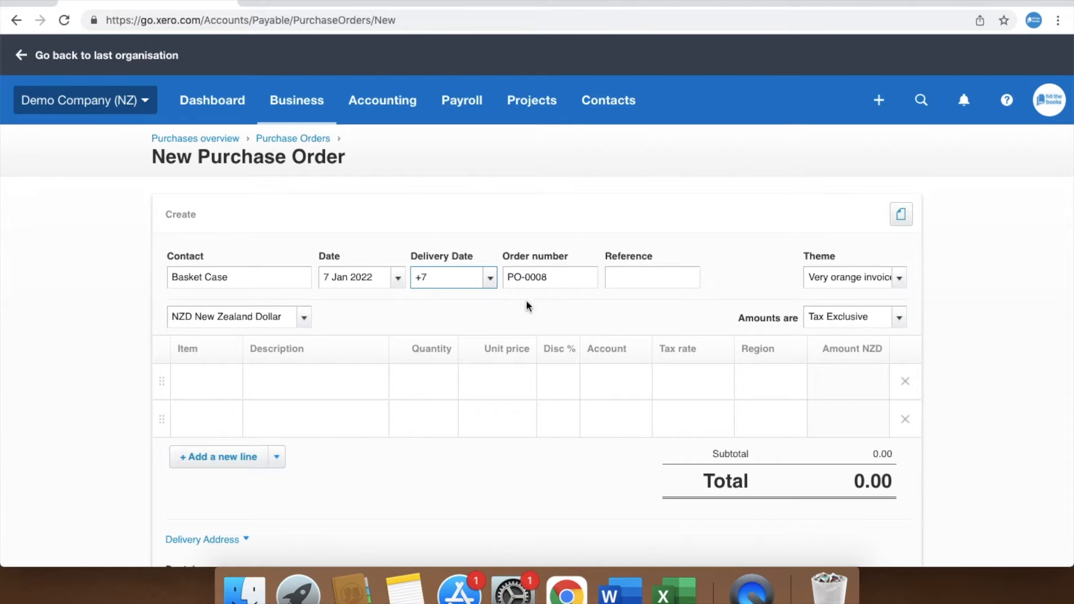
click(557, 312)
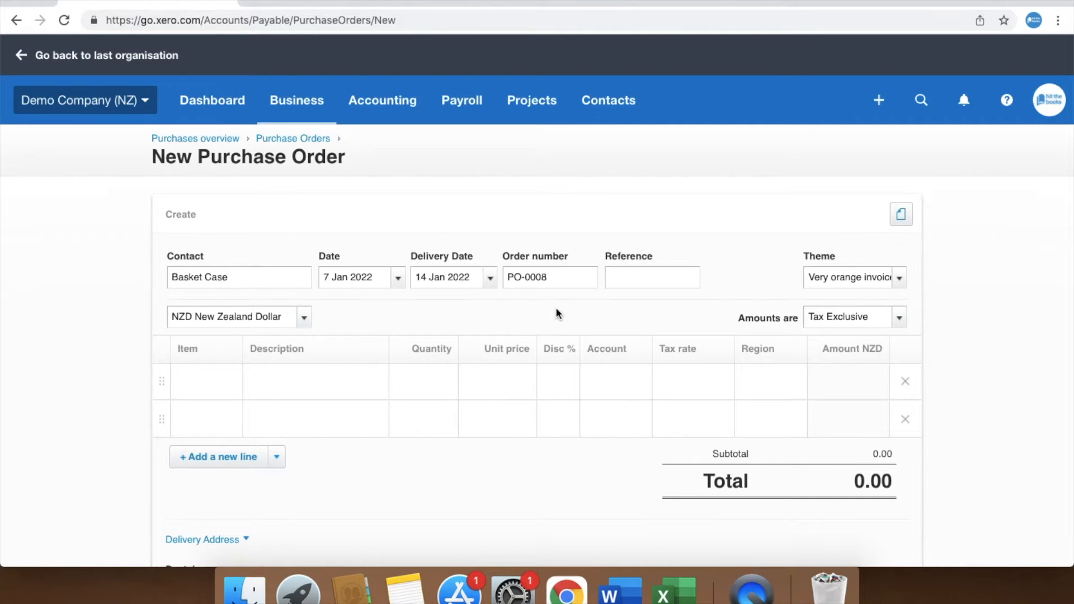
Fill the first order line with description "Terracota tiles", quantity 200, unit price 15.50 and account 300 - Purchases.
scroll(556, 310, down, 2)
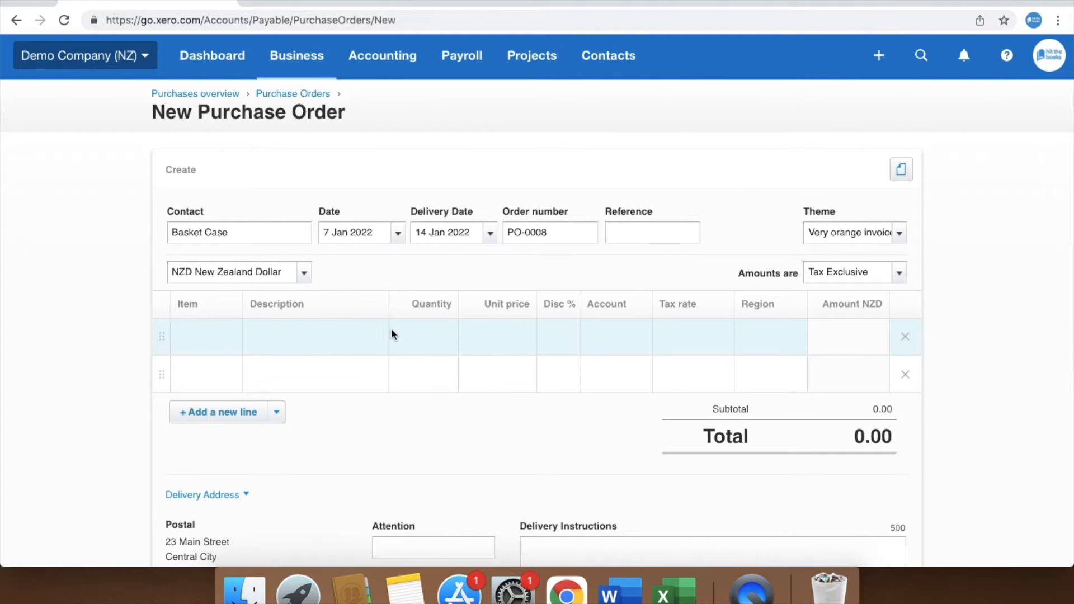
click(337, 338)
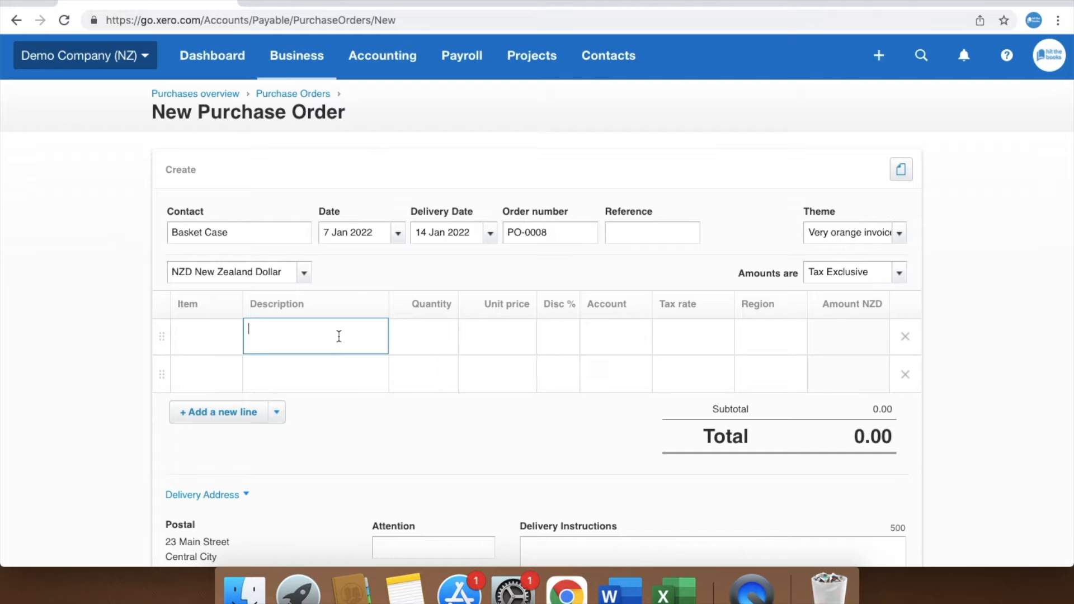
text(Terracota tiles)
click(412, 333)
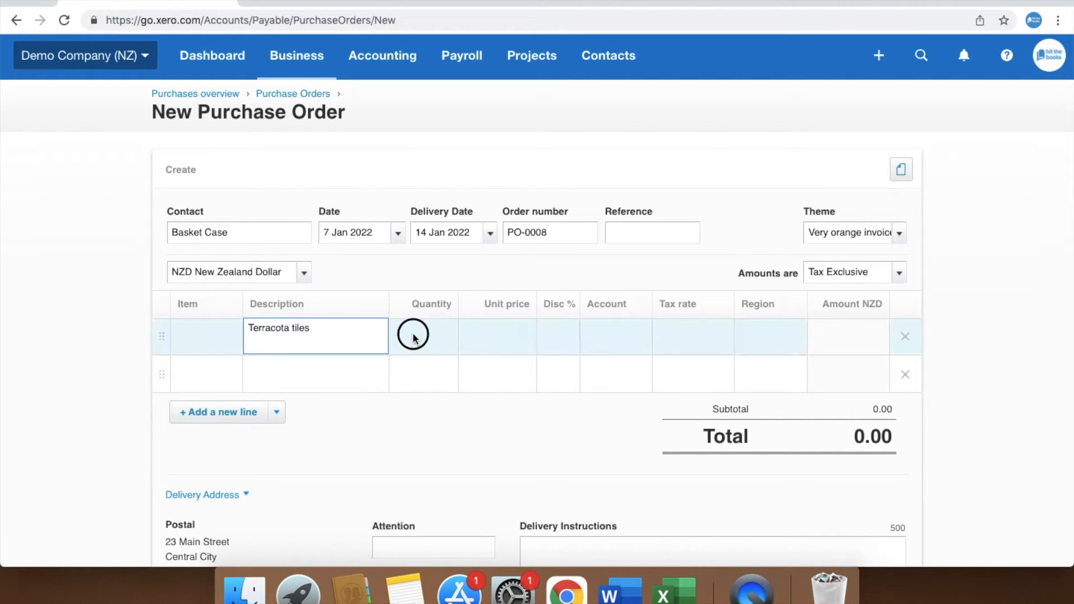
text(200)
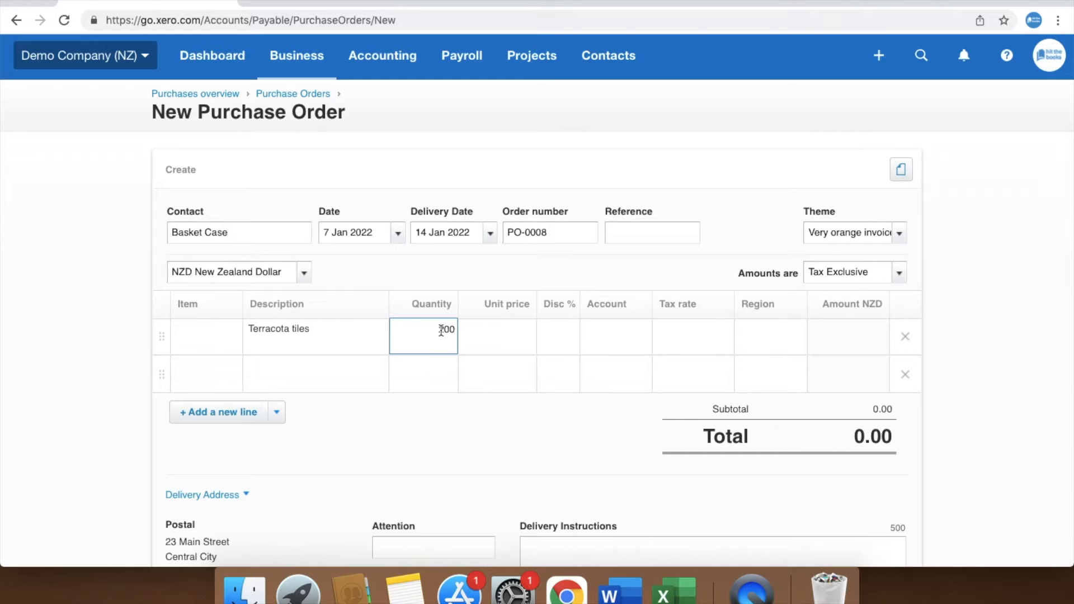
click(502, 338)
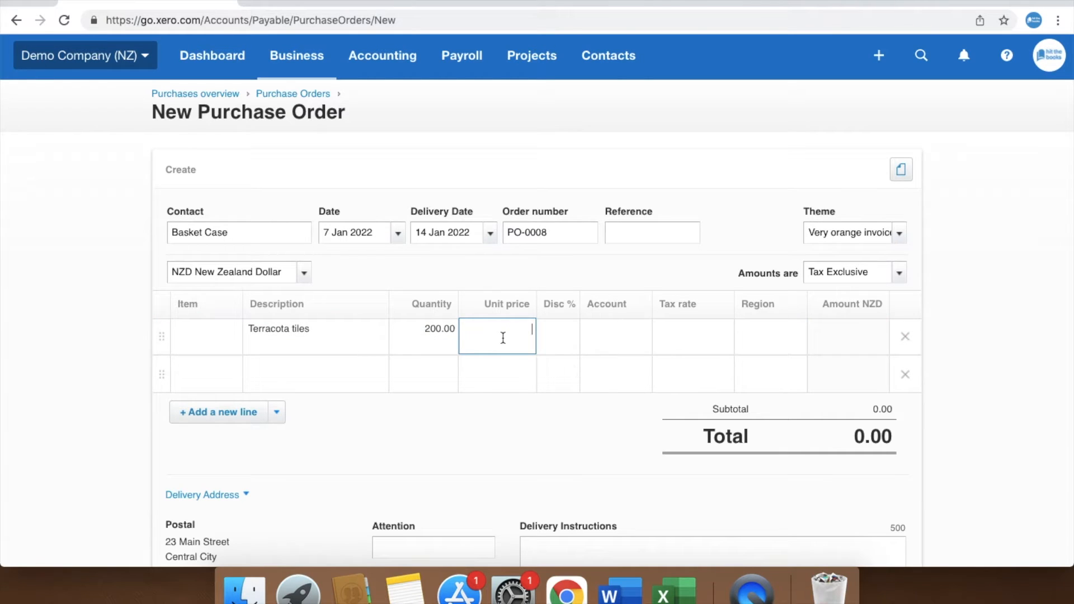
text(15.50)
click(616, 331)
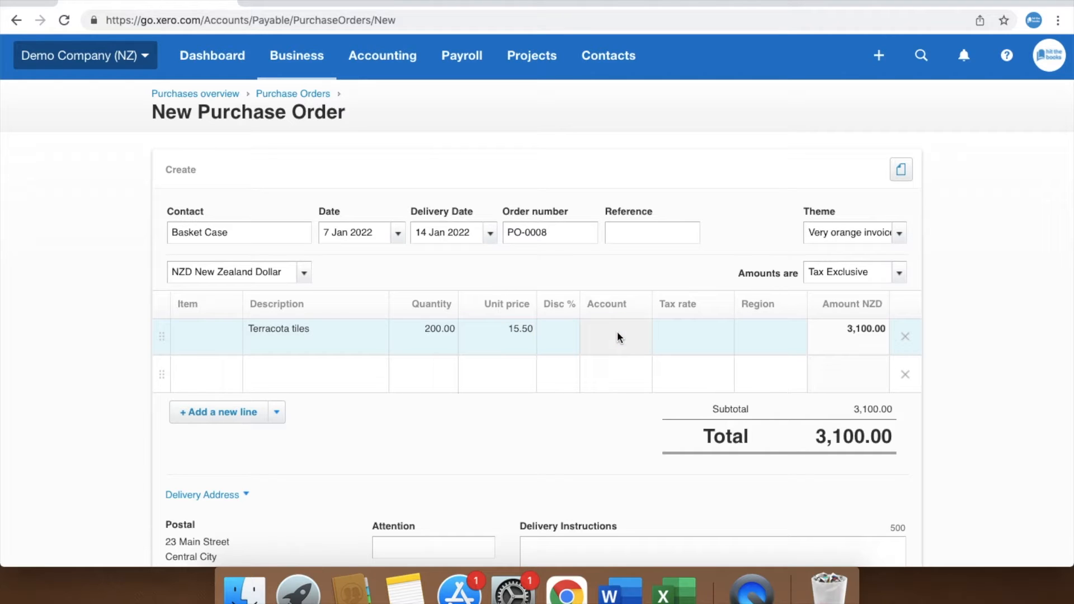
text(pur)
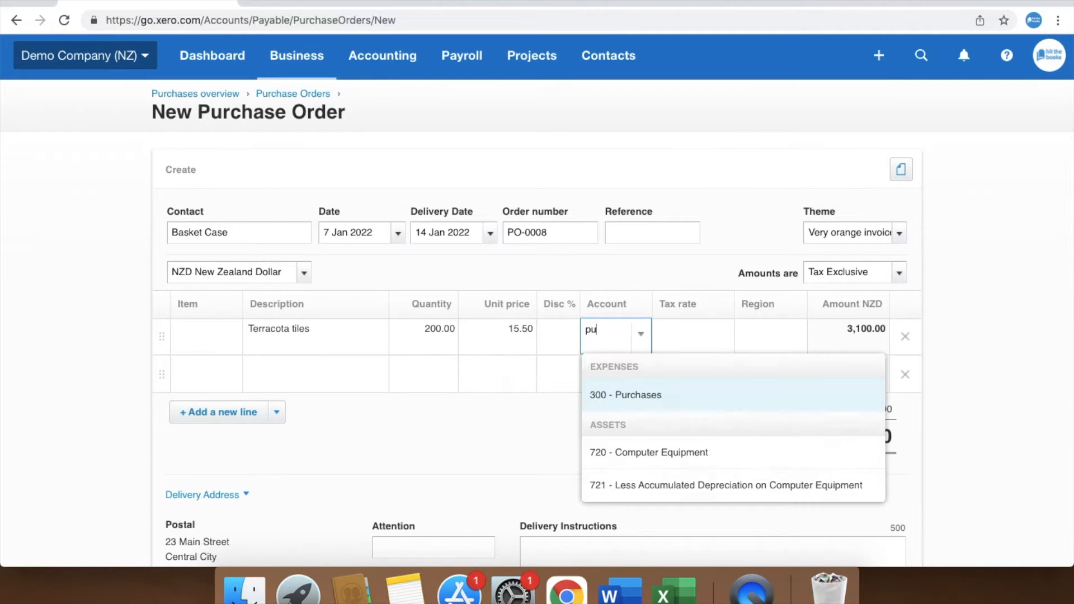
click(619, 395)
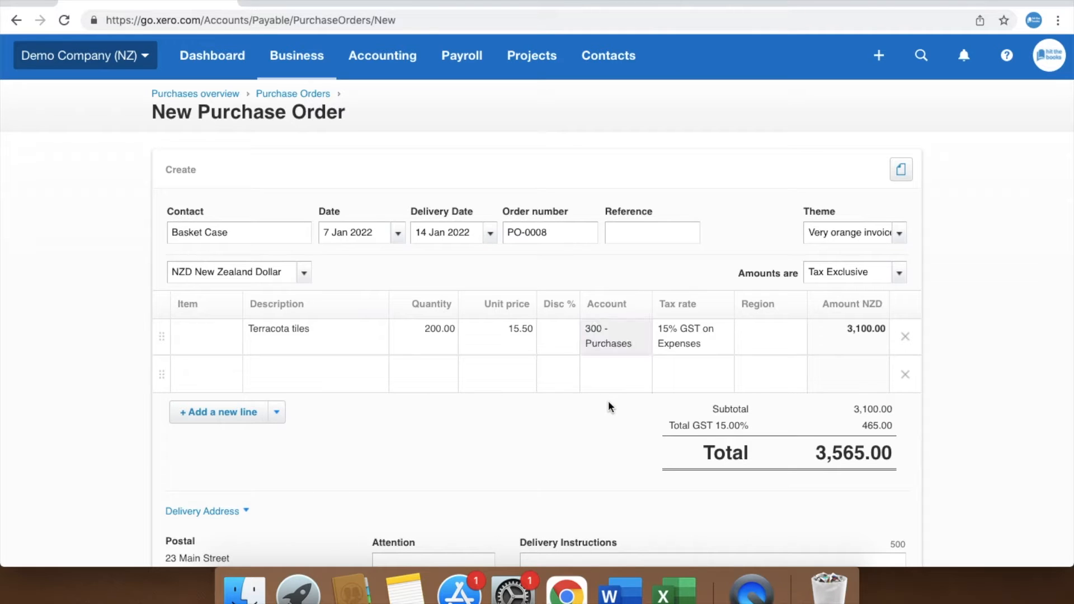
Add the item GB6-White: Golf balls - white 6-pack on the second order line.
click(212, 373)
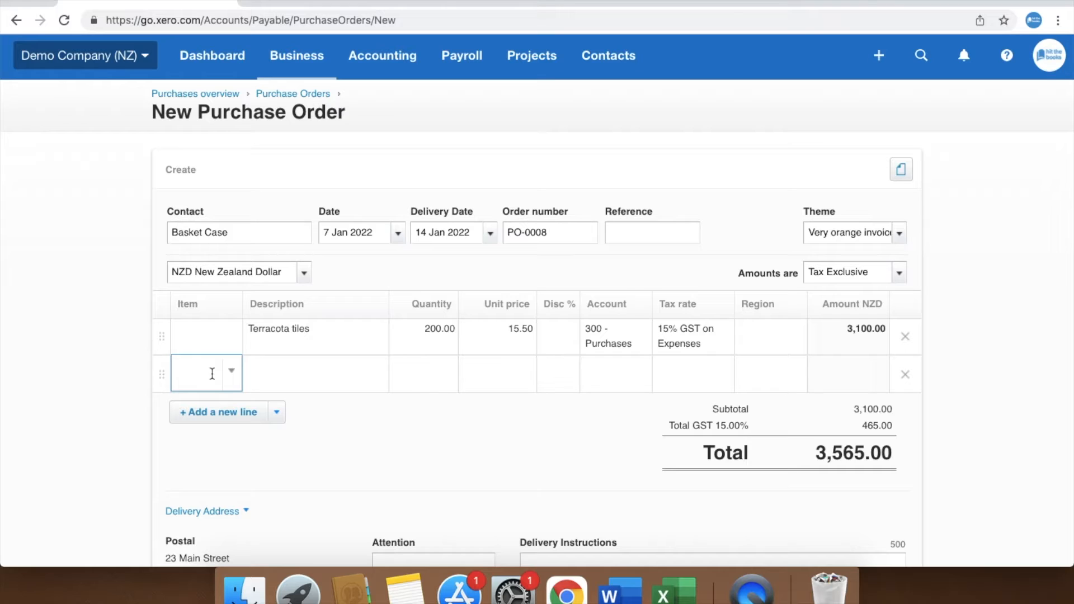
text(bal)
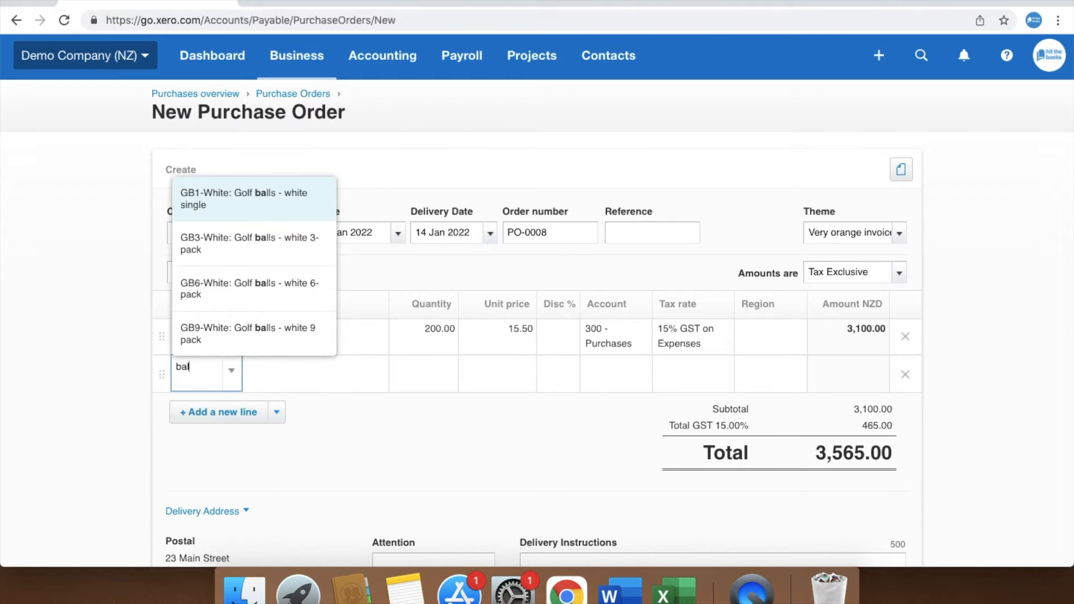
click(280, 290)
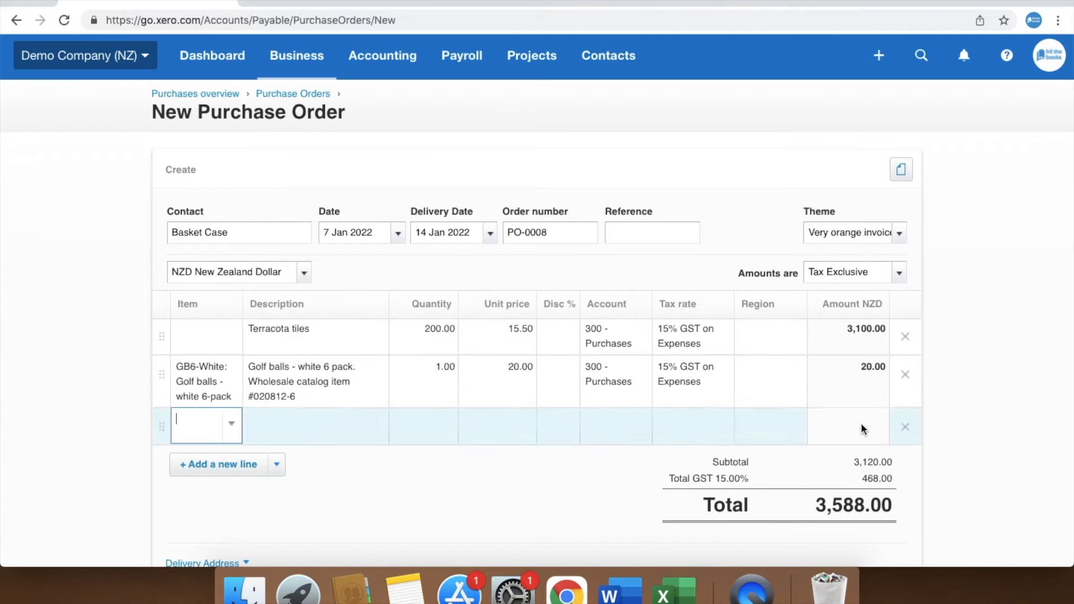
click(988, 449)
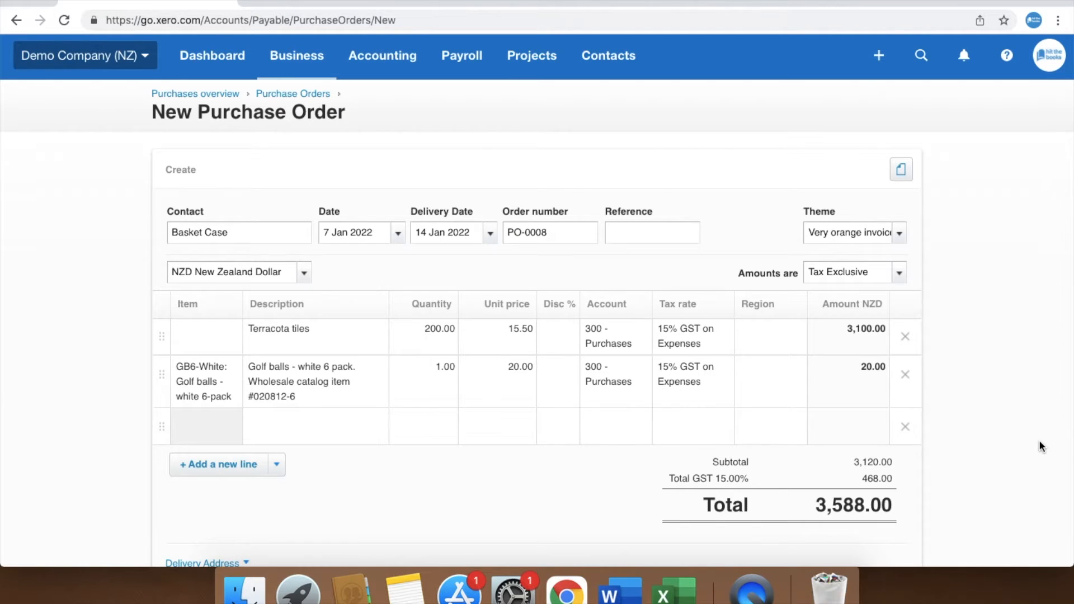
Enter the delivery instructions "Please drop off to back door and text confirmation of delivery".
scroll(1039, 445, down, 5)
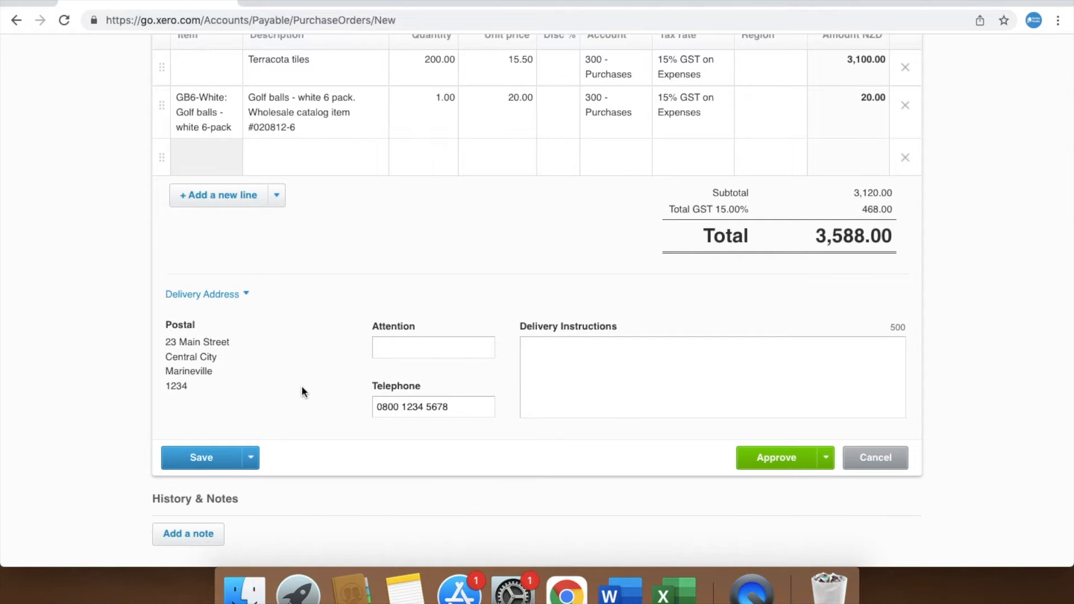
click(613, 363)
text(Please drop off to back door and text confirmation of delivery)
click(528, 446)
Approve the purchase order and email it to the supplier with the default message, marked as sent.
scroll(528, 447, down, 1)
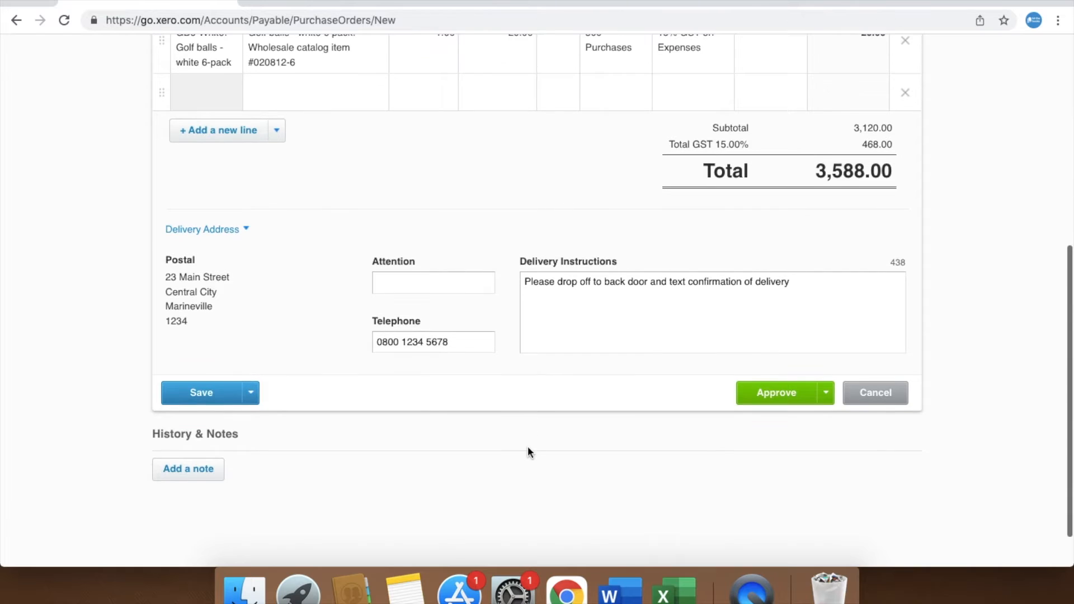
click(762, 399)
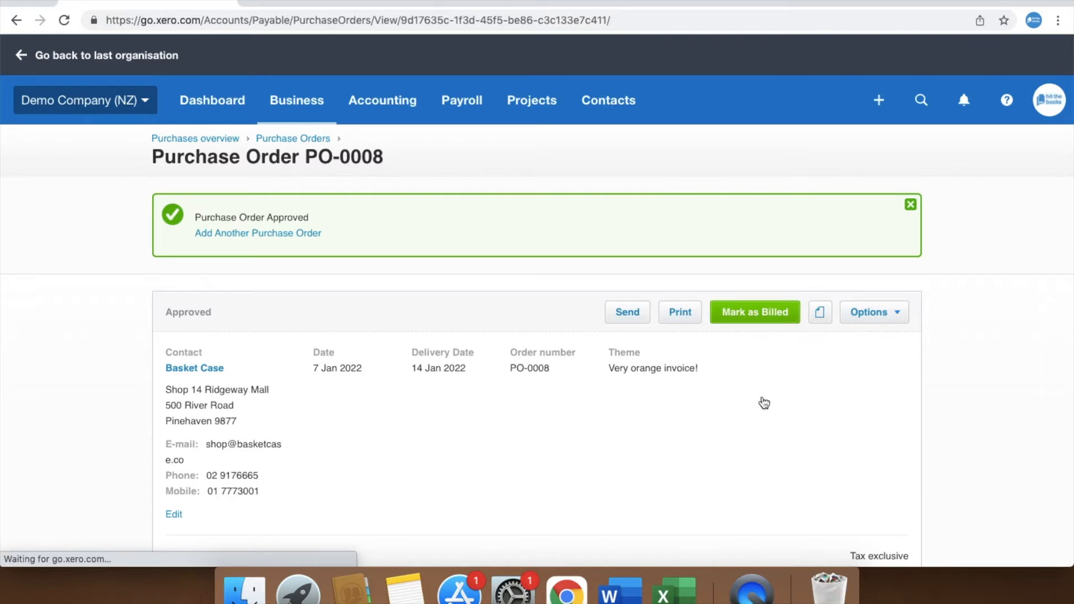
click(635, 312)
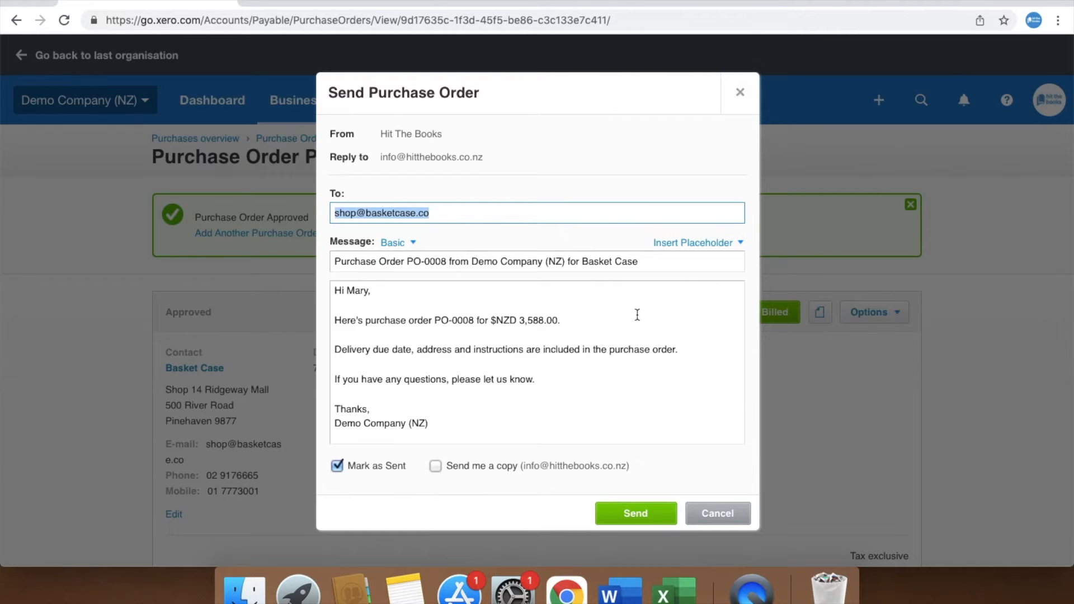
scroll(674, 324, down, 1)
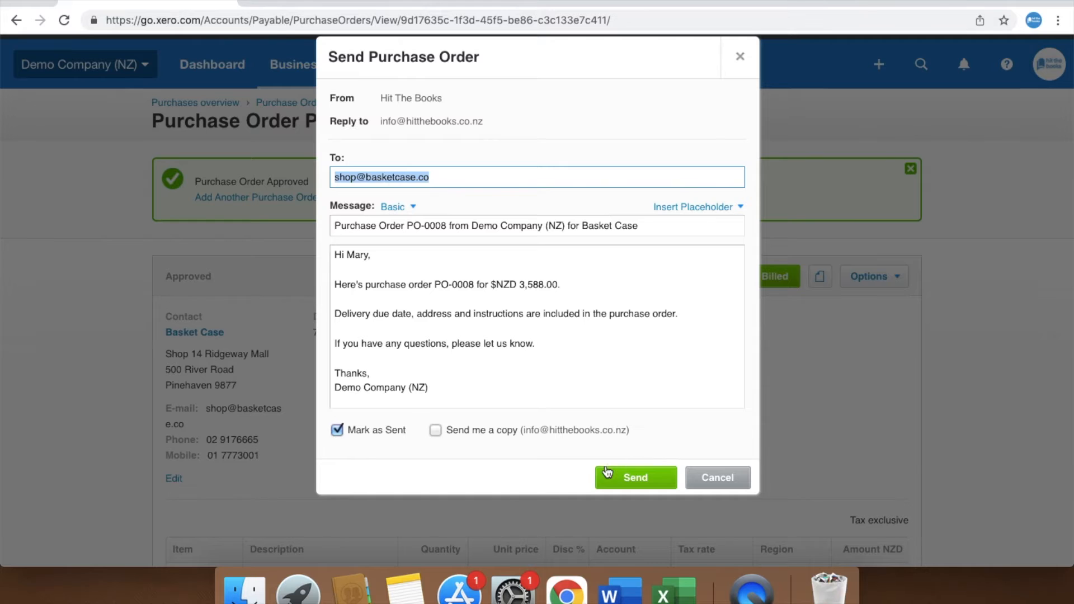
click(610, 470)
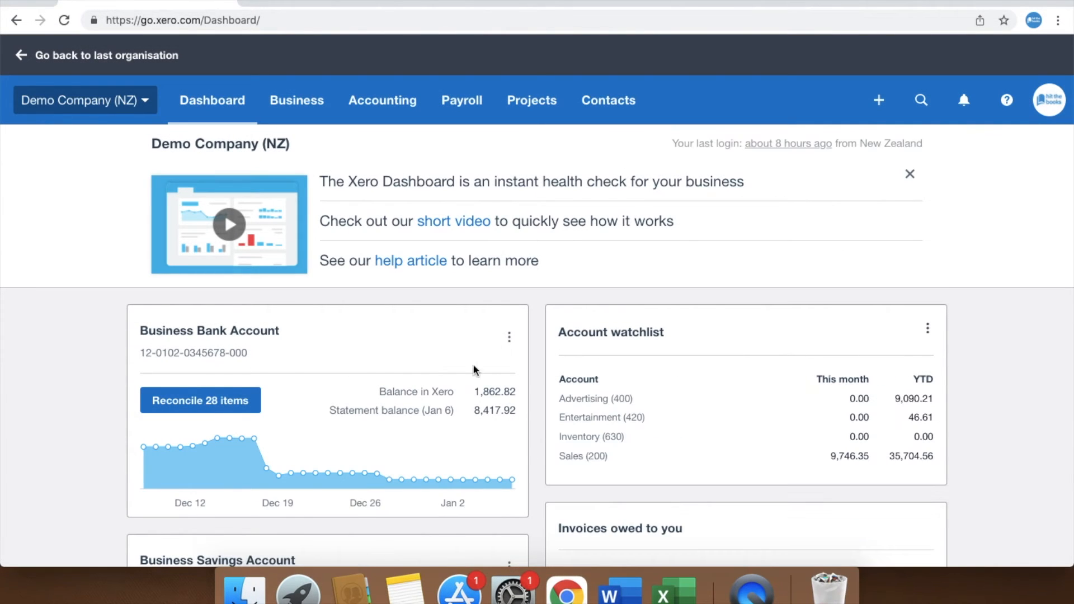
Open the Basket Case purchase order from the list of approved purchase orders.
click(296, 100)
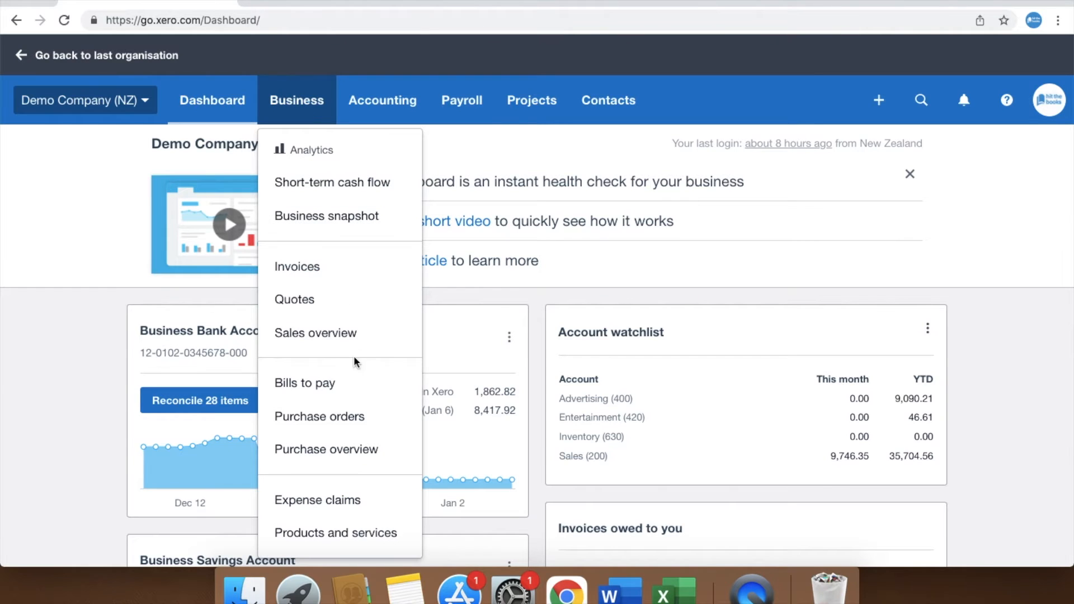
click(360, 411)
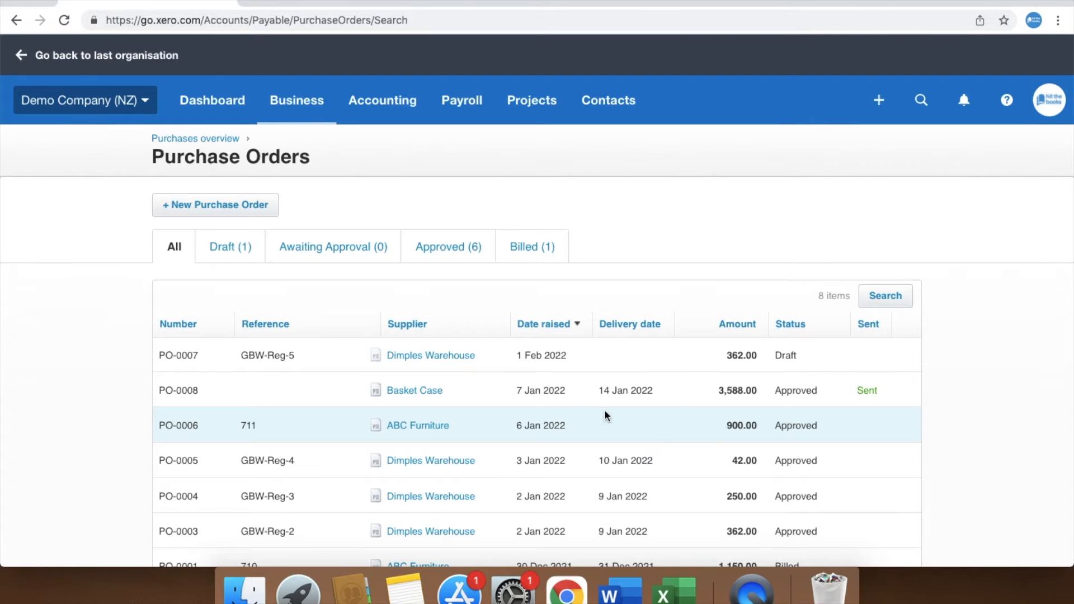
click(409, 249)
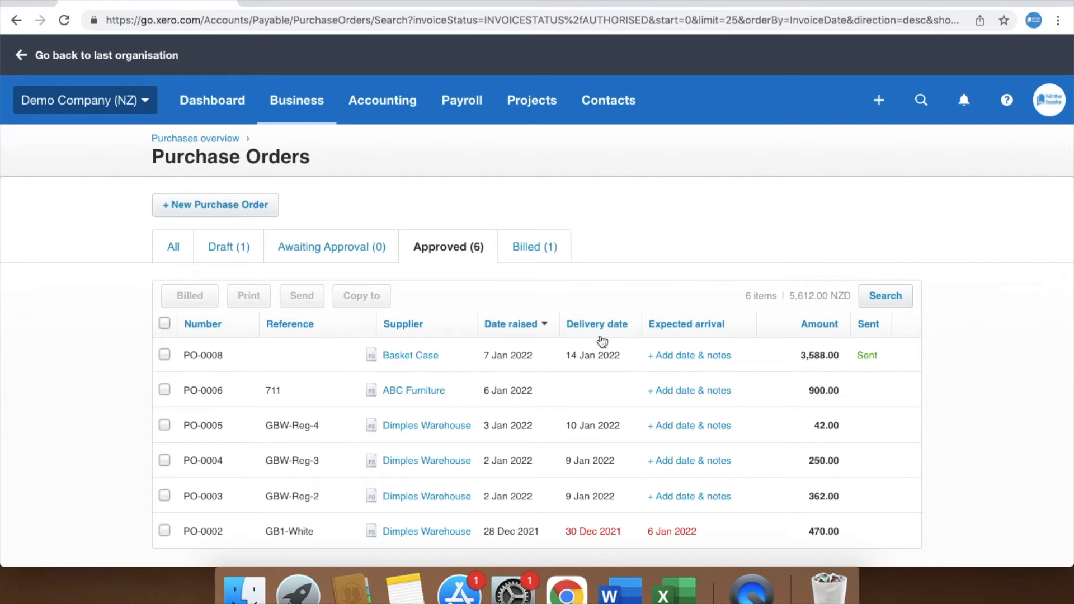
click(421, 357)
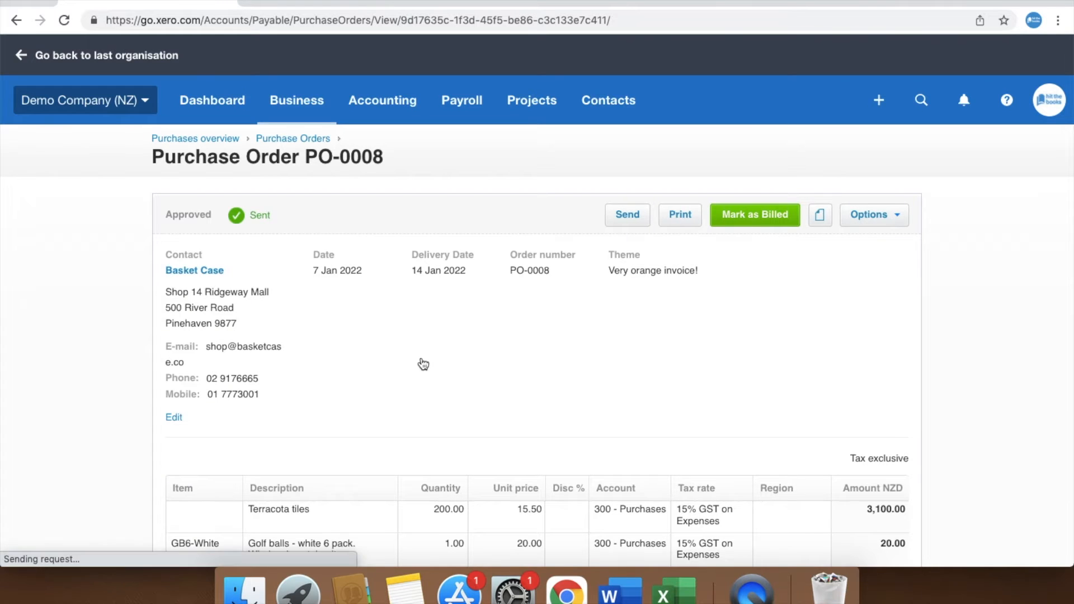
Mark the purchase order as billed and copy it to a draft bill.
click(764, 224)
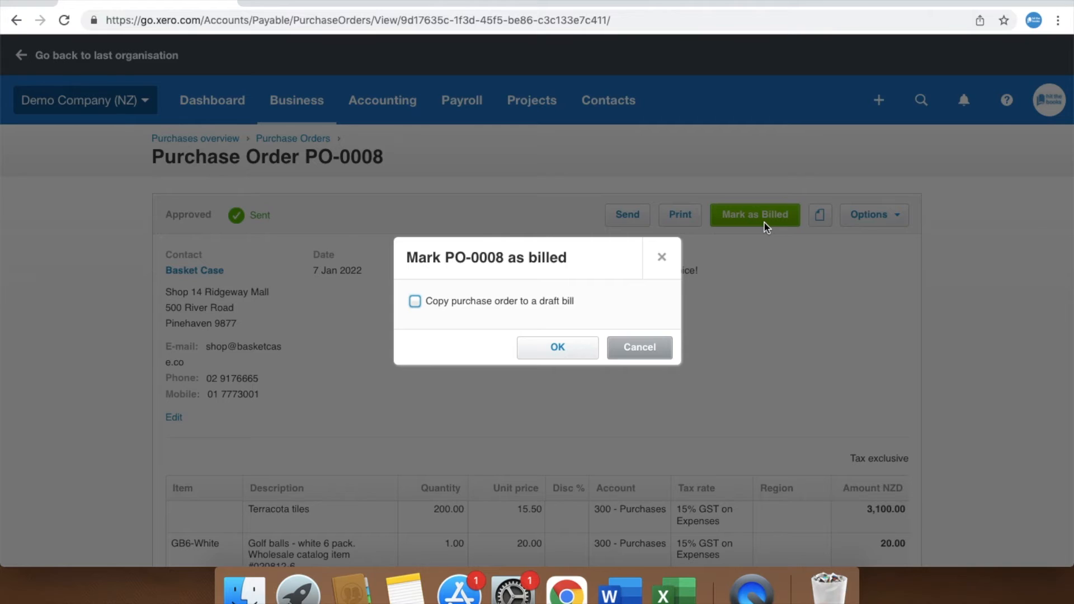
click(546, 298)
click(574, 361)
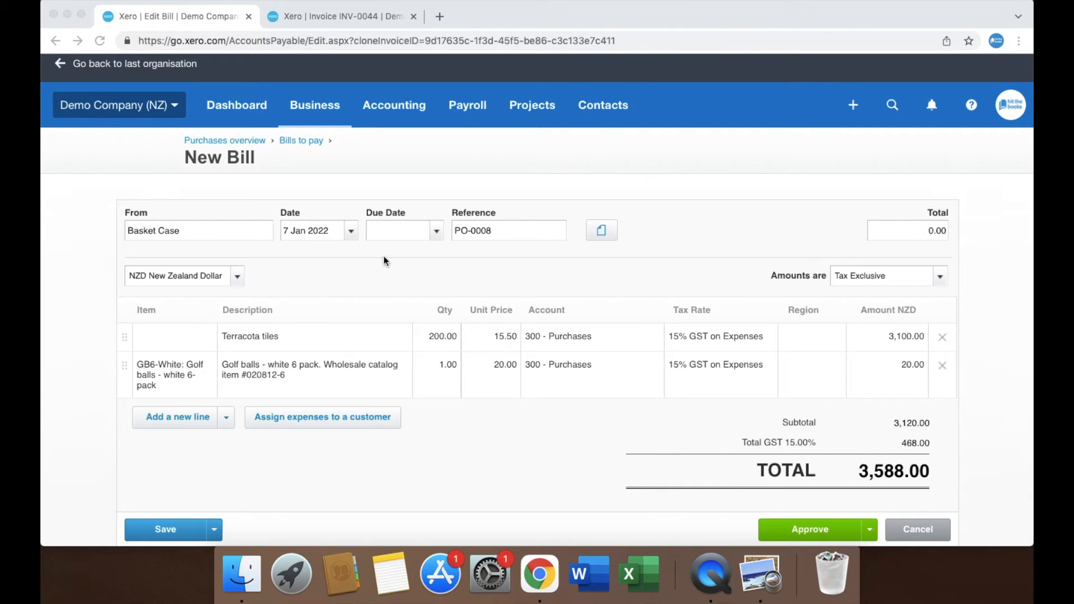
Switch to Preview, enlarge the supplier's invoice PDF and examine its header details and line items against the draft bill.
click(761, 573)
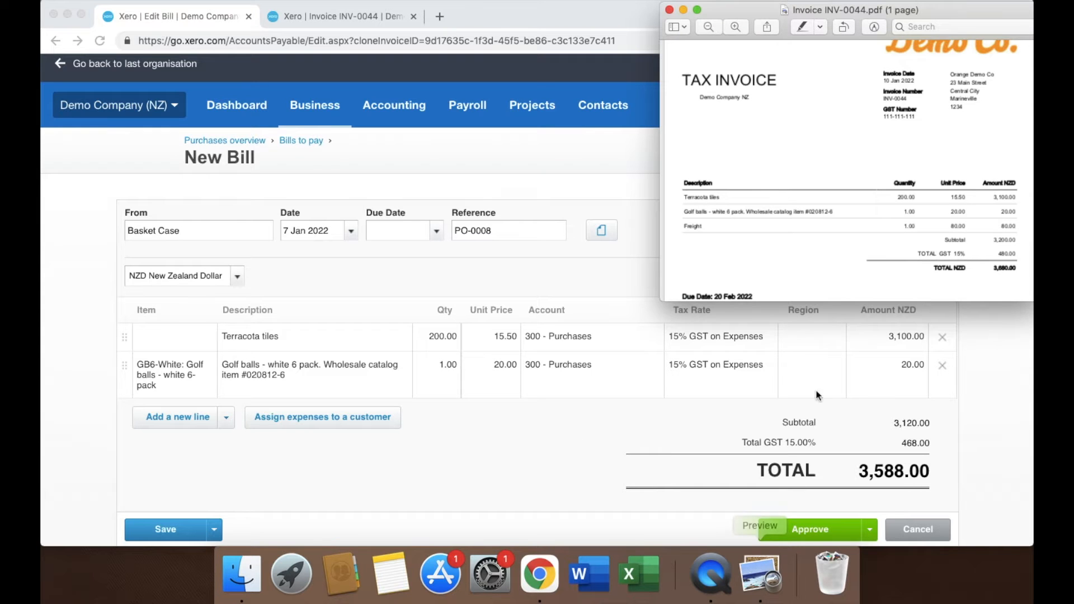
click(735, 26)
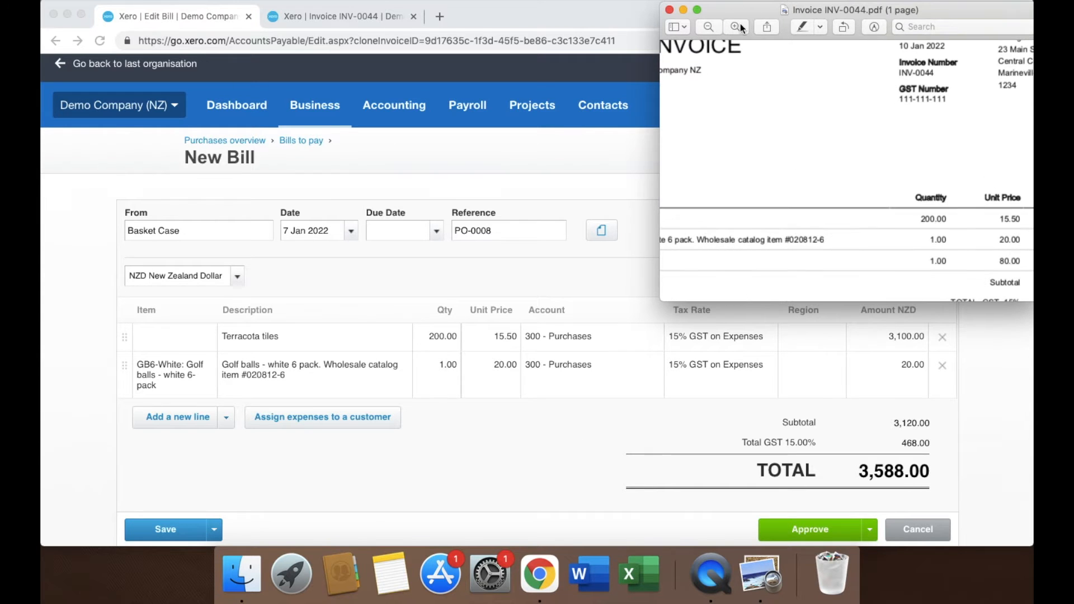
scroll(850, 136, up, 3)
scroll(850, 135, left, 3)
scroll(850, 136, right, 3)
scroll(850, 136, right, 2)
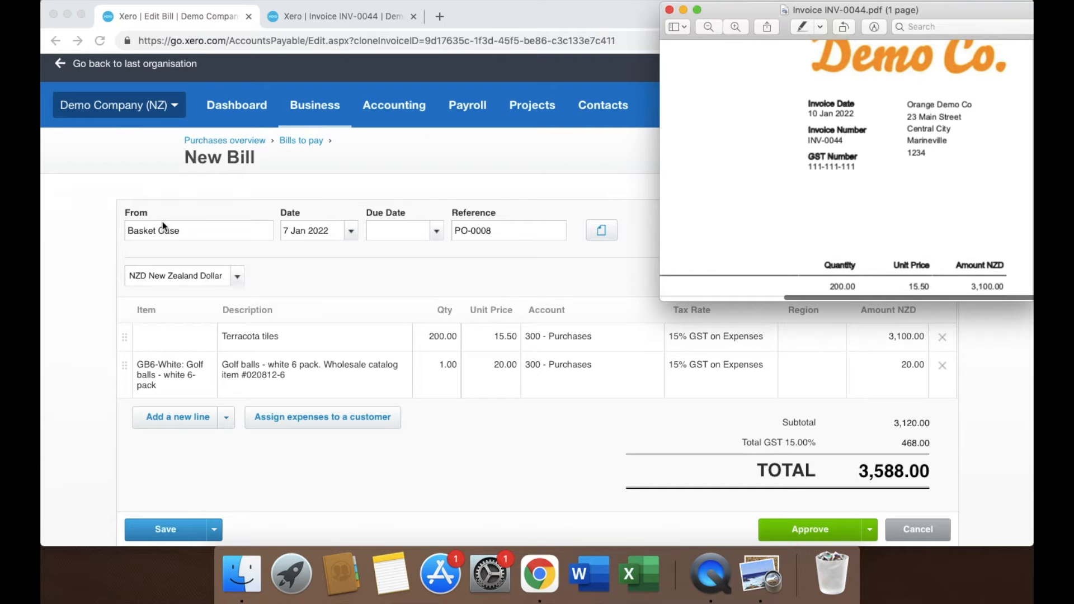
Set the draft bill's date to 10 Jan 2022 and its due date to 20 Feb 2022.
click(269, 235)
click(349, 232)
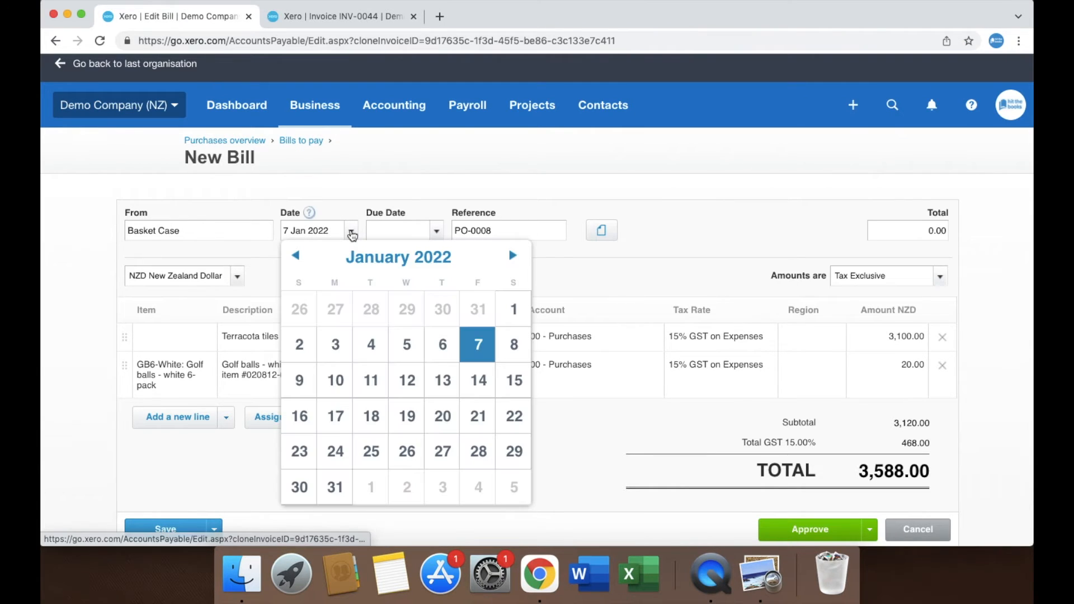
click(336, 385)
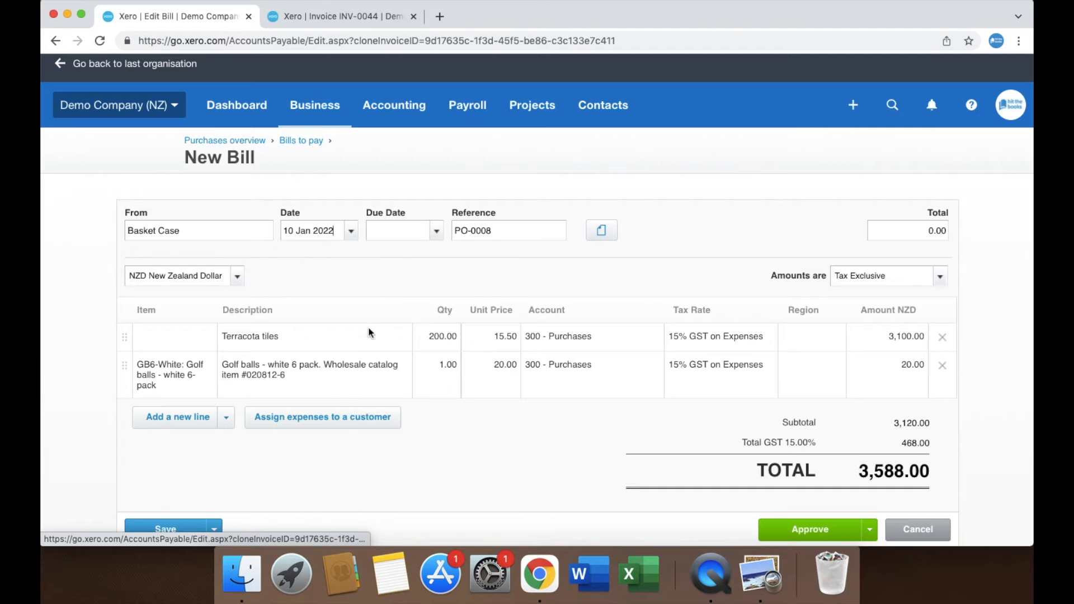
click(437, 234)
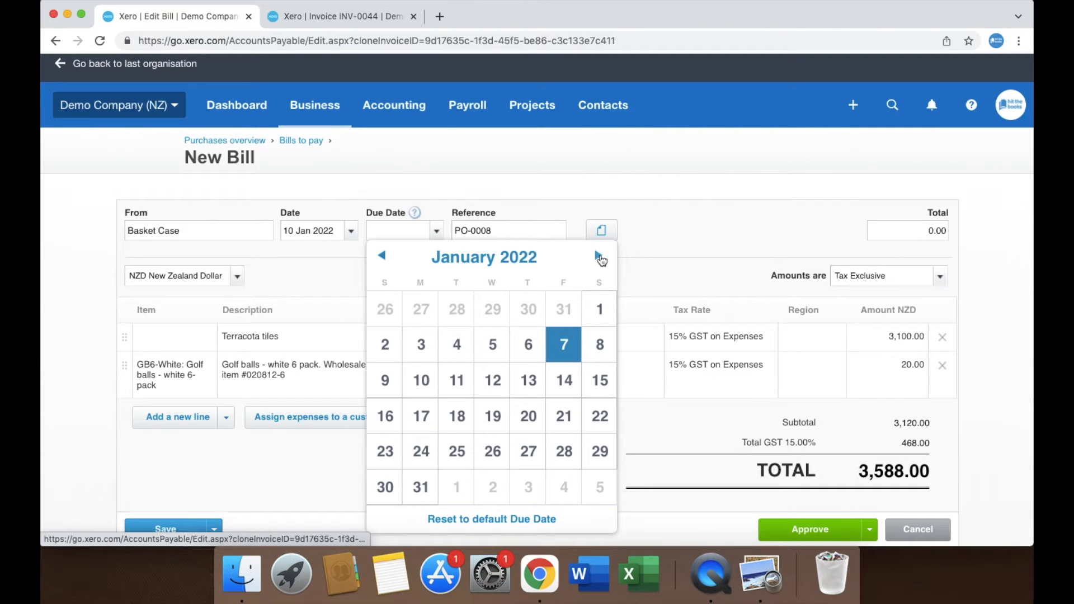
click(598, 256)
click(391, 425)
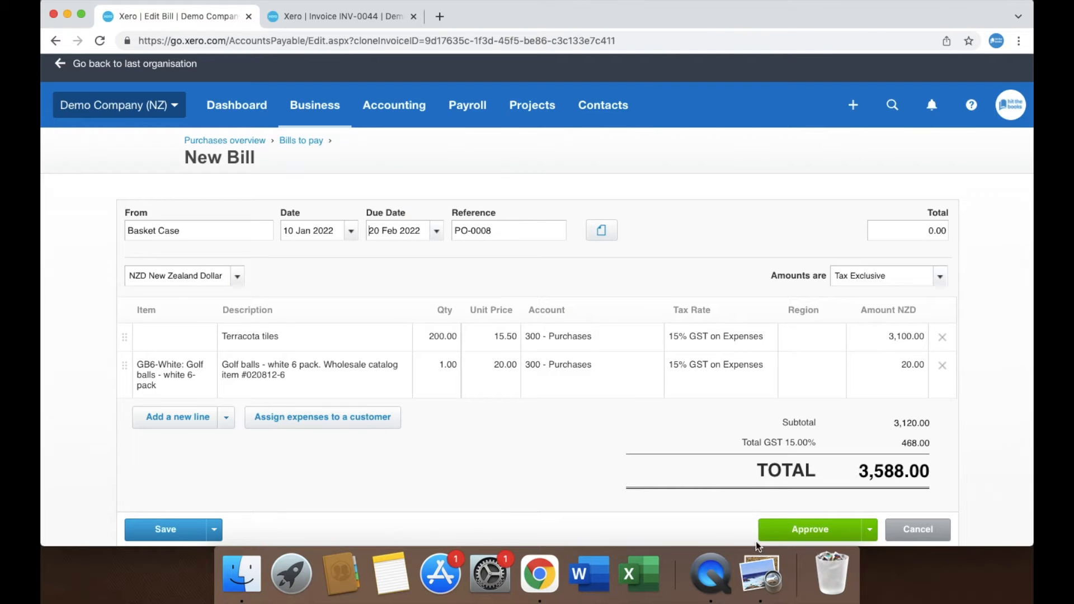
Copy the invoice number INV-0044 from the PDF in Preview and replace the bill's reference with it.
click(763, 582)
drag(842, 140, 807, 140)
right_click(818, 140)
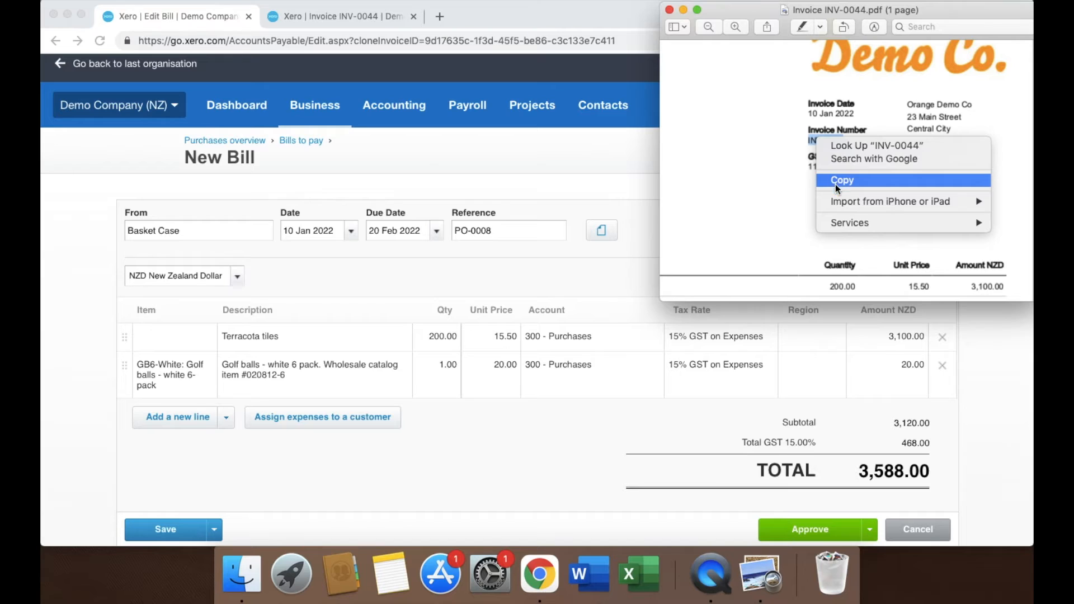
triple_click(535, 234)
key(super+v)
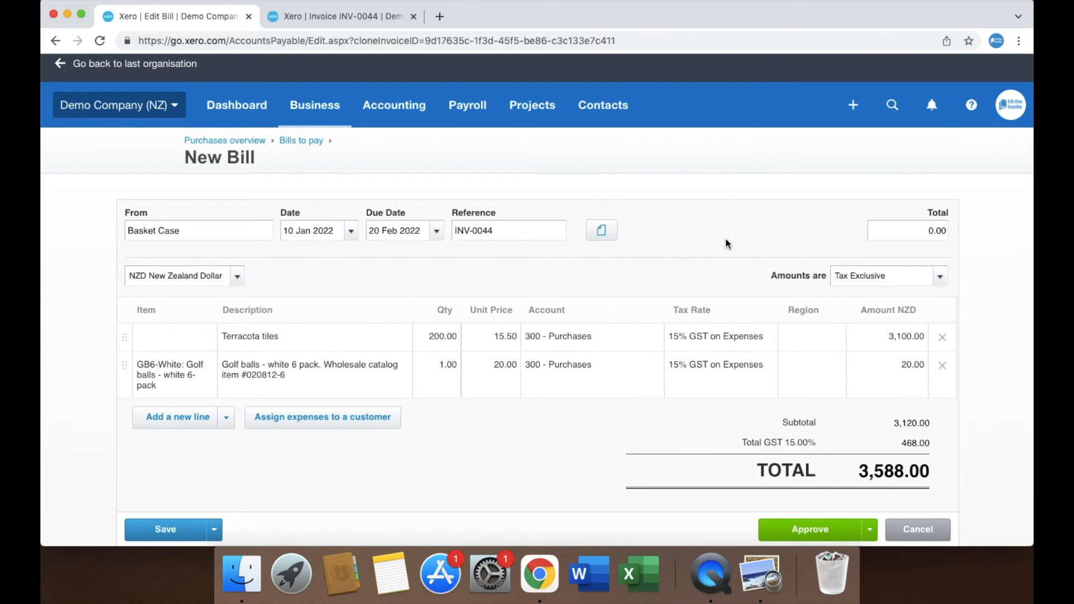
Attach Invoice INV-0044.pdf from the Downloads folder to the bill.
click(613, 237)
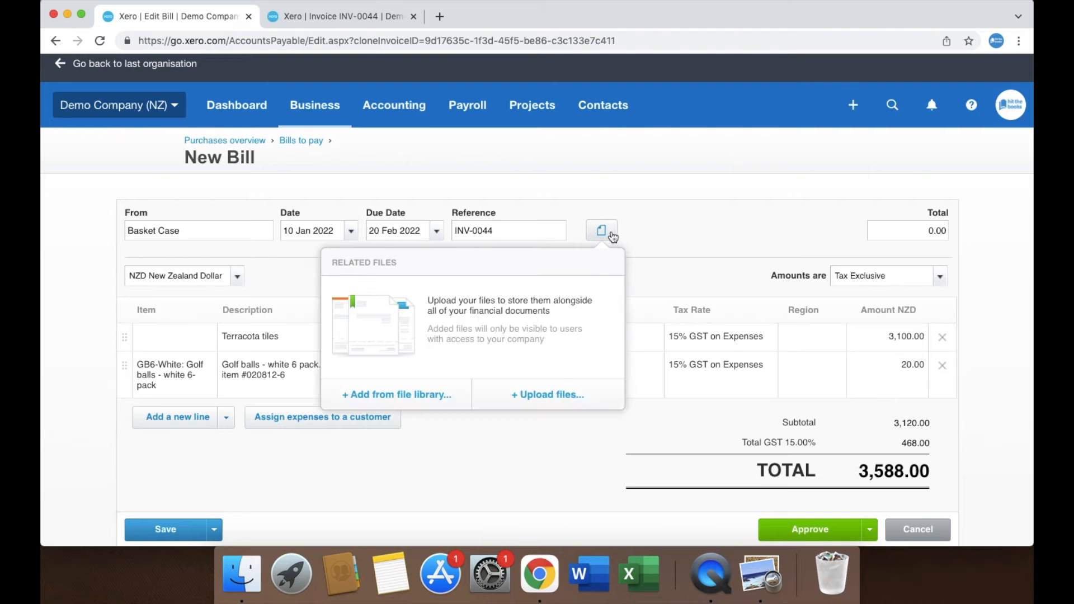
click(547, 408)
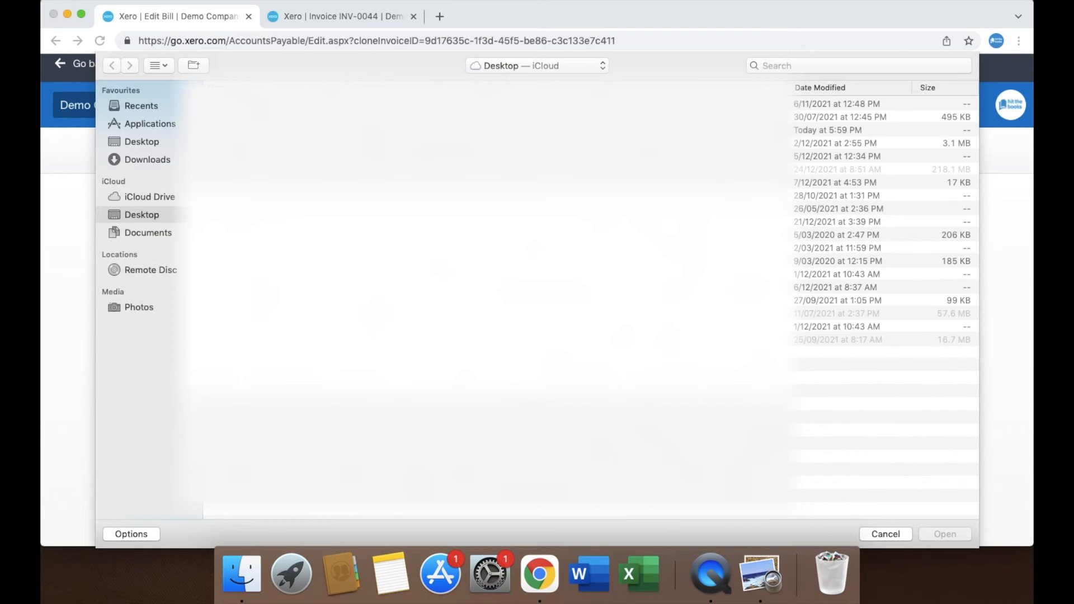
click(171, 159)
click(286, 106)
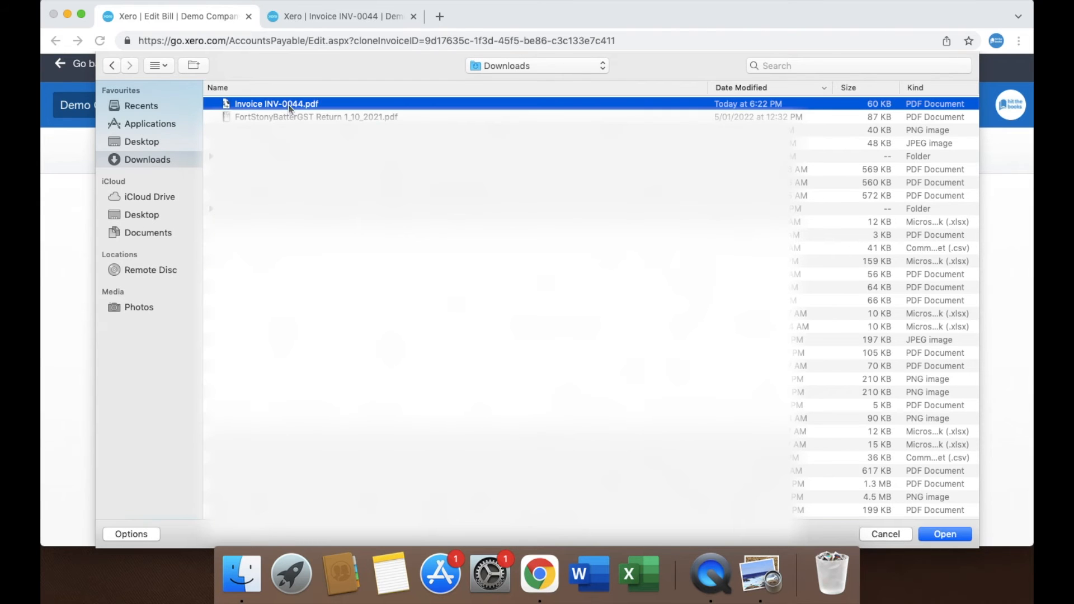
click(930, 534)
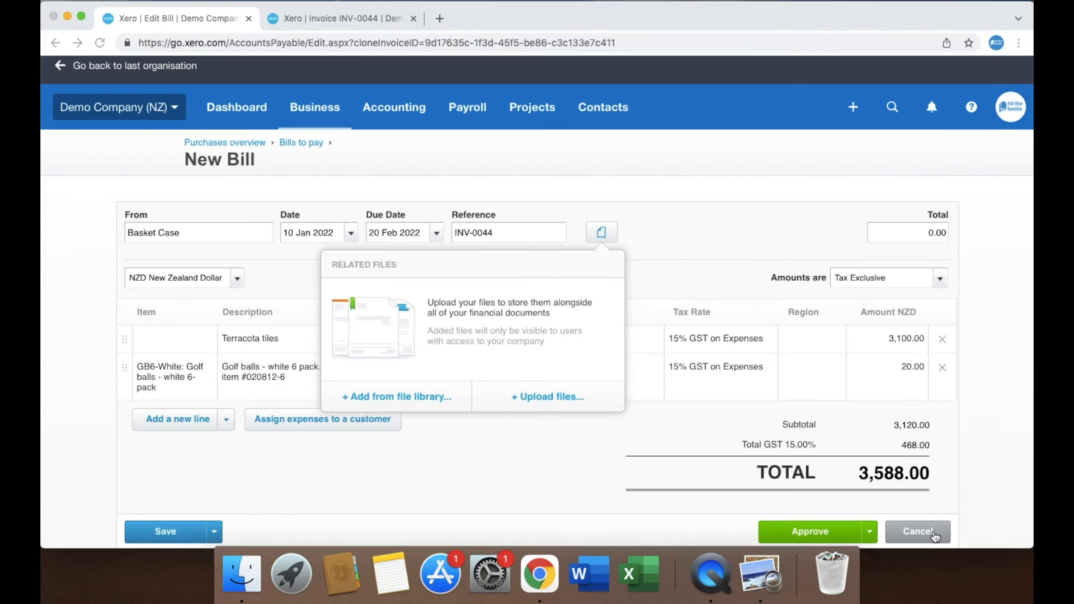
click(574, 453)
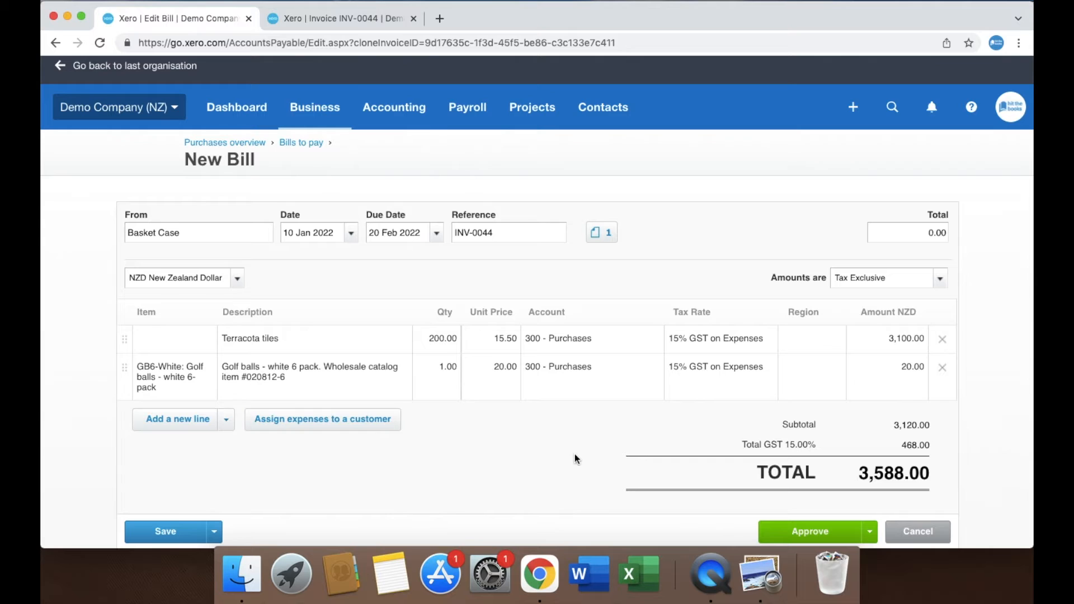
Check the line items in the invoice PDF and add a Freight line to the bill with unit price 80 and account 425 - Freight & Courier.
click(761, 574)
scroll(799, 168, left, 5)
scroll(798, 168, down, 3)
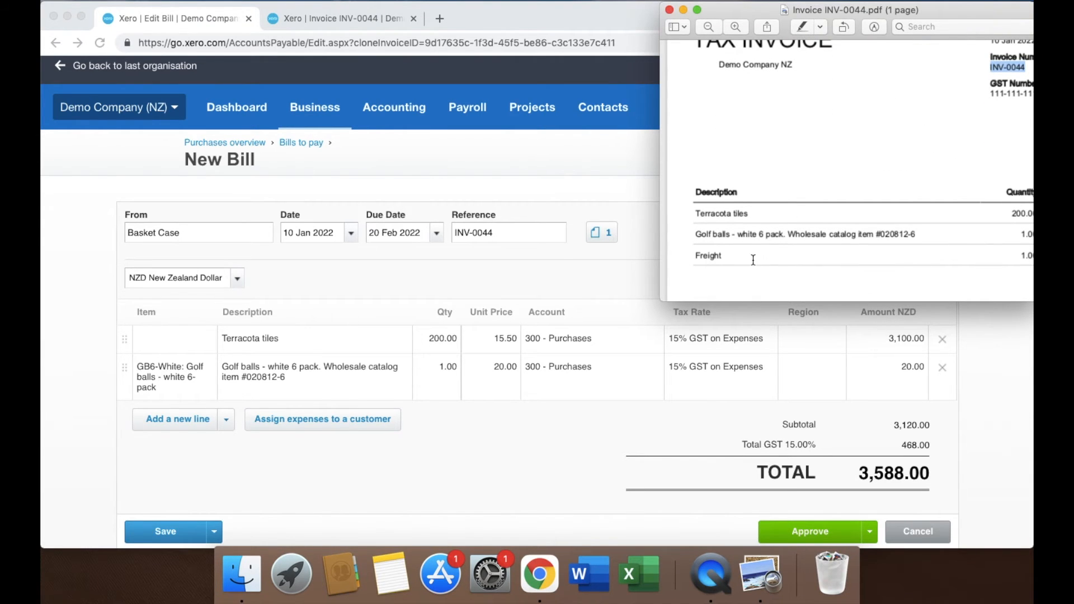
scroll(754, 260, right, 8)
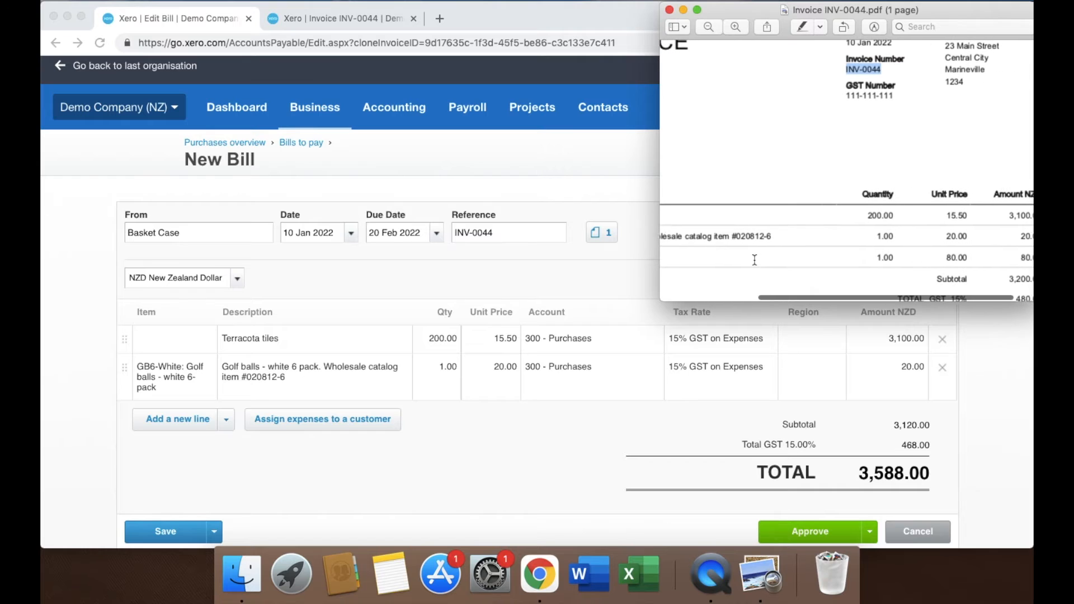
click(498, 437)
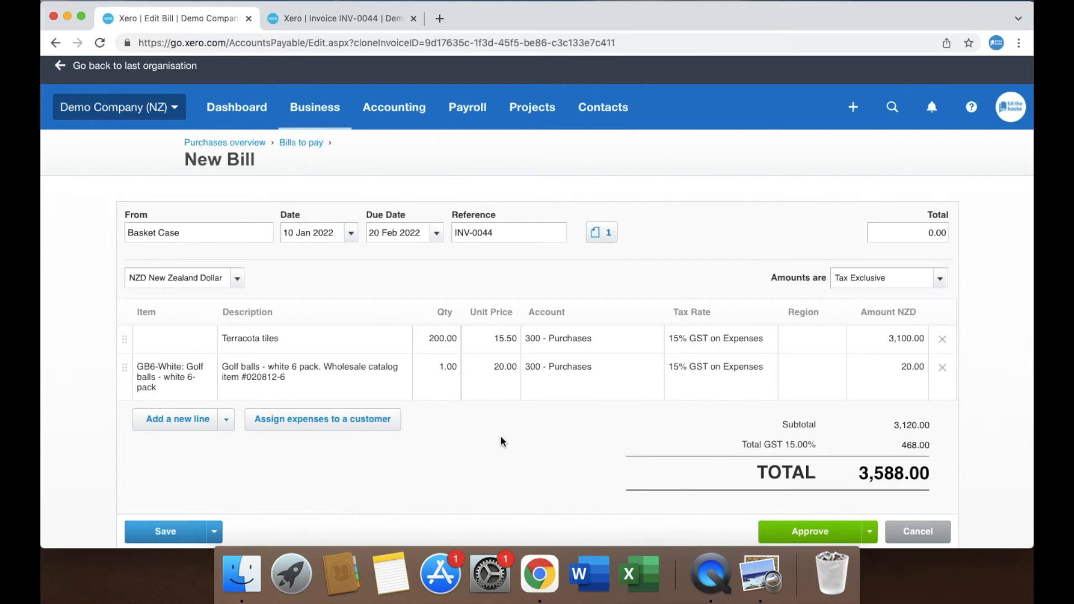
click(177, 418)
click(239, 415)
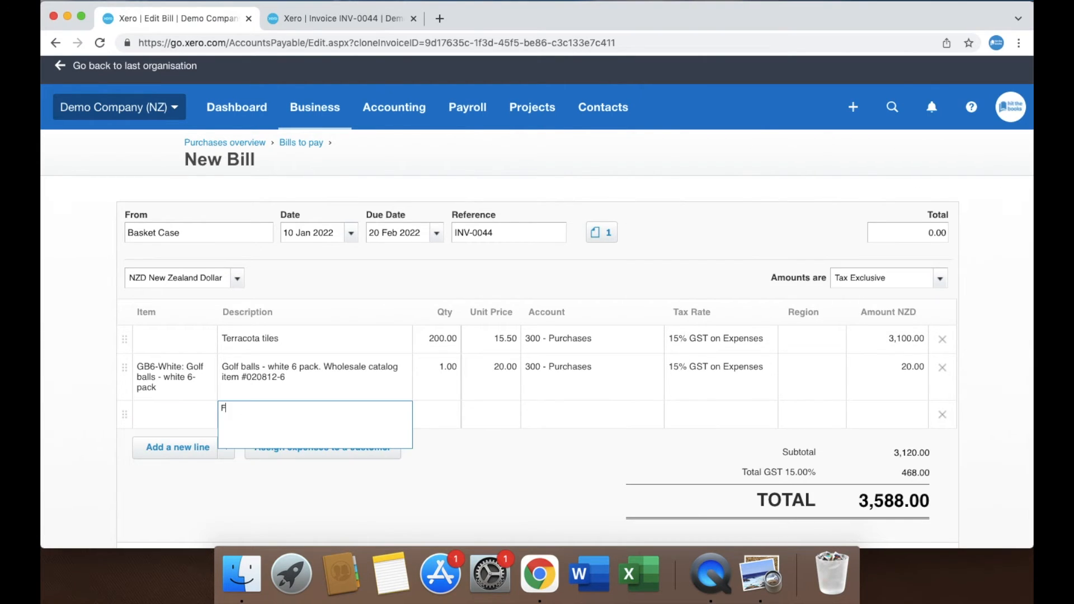
click(444, 415)
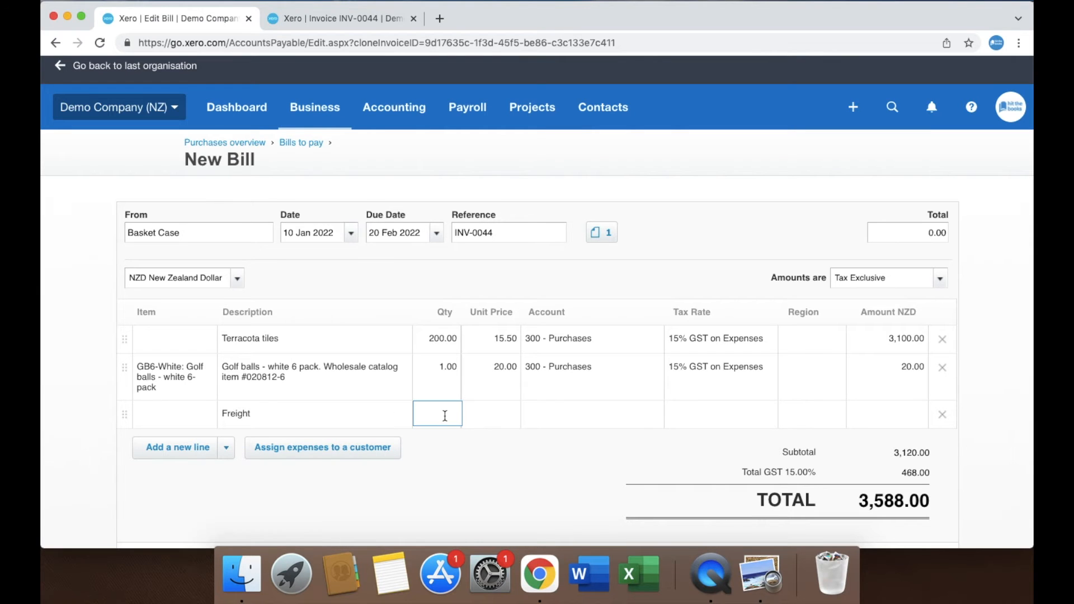
click(470, 419)
text(80)
click(545, 413)
text(fre)
click(568, 440)
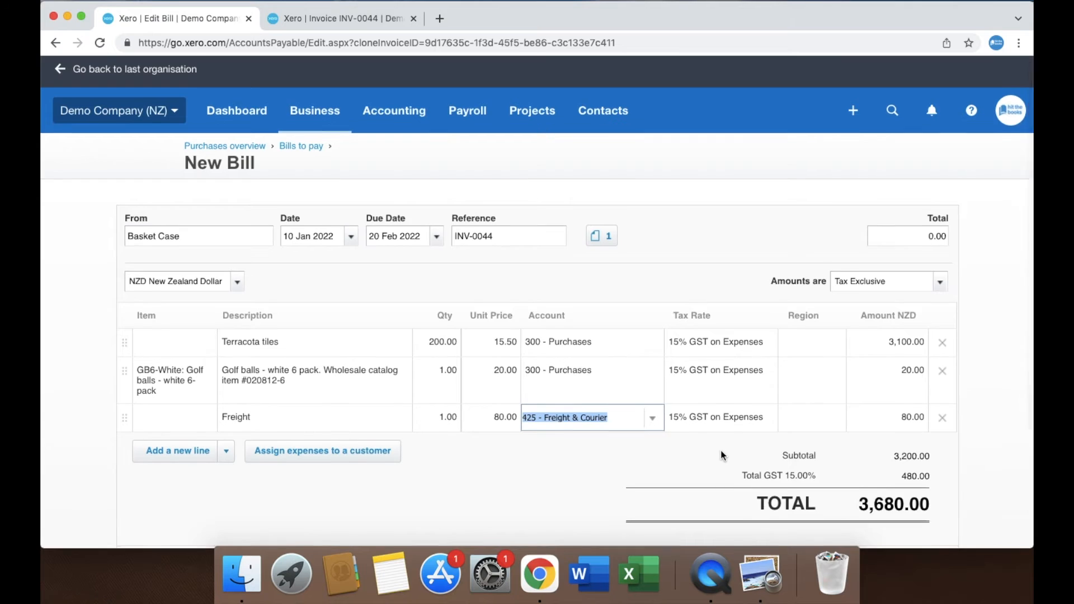
Compare the bill's totals with those on the supplier's invoice in Preview, and close the PDF.
scroll(720, 450, down, 3)
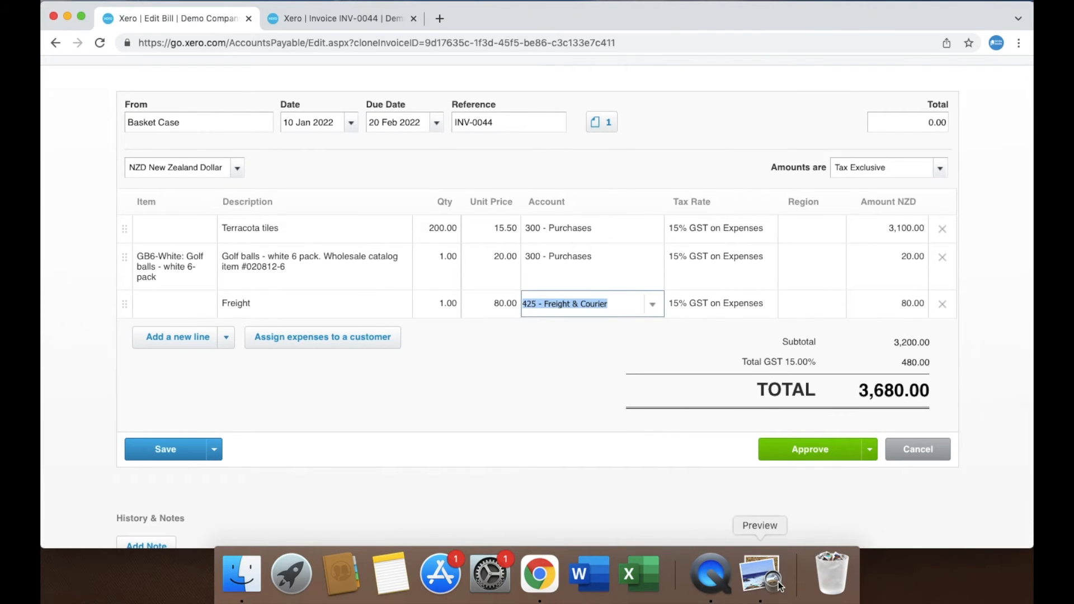
click(760, 573)
scroll(822, 222, down, 4)
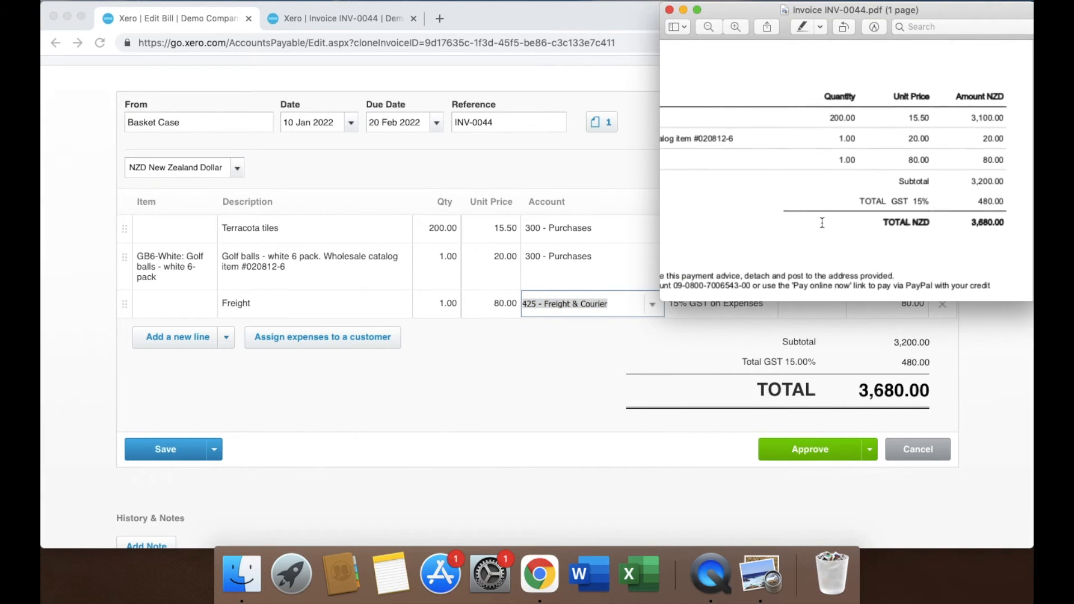
click(668, 9)
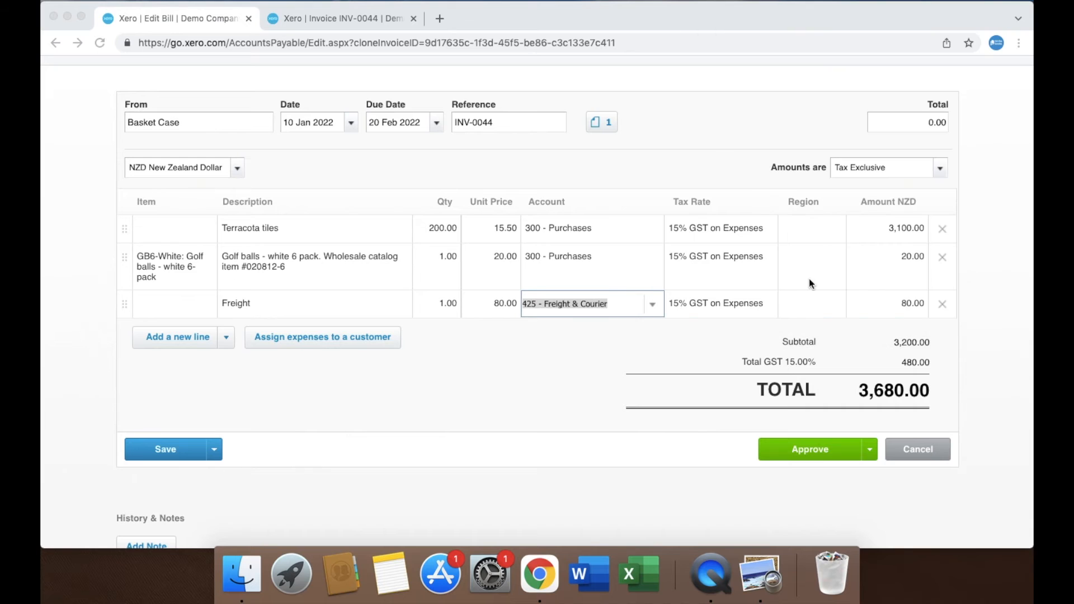
scroll(955, 363, up, 3)
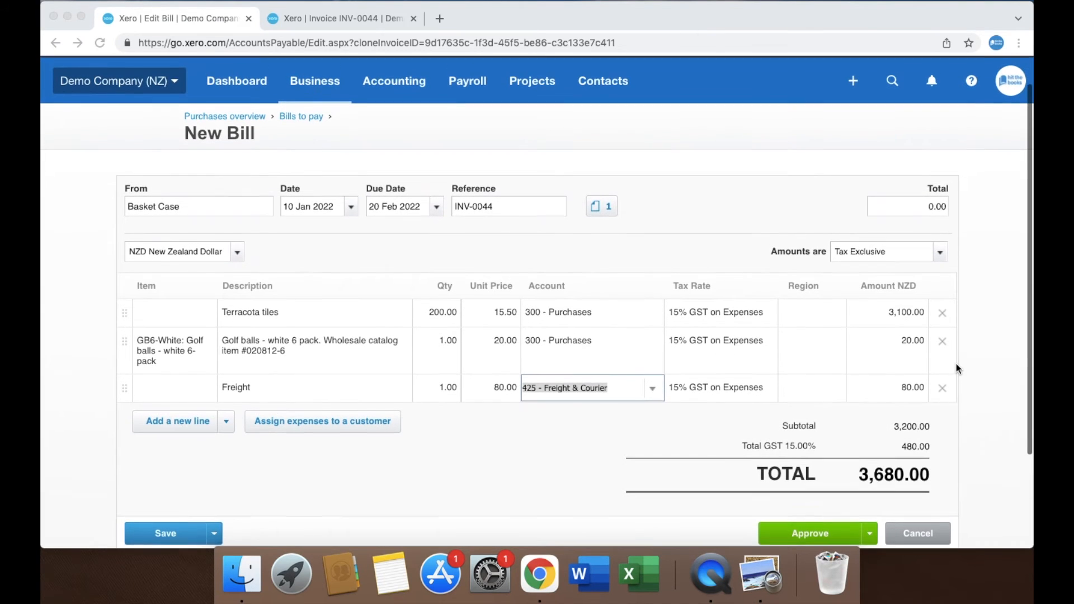
Approve the Basket Case bill and review its details and history notes.
click(823, 532)
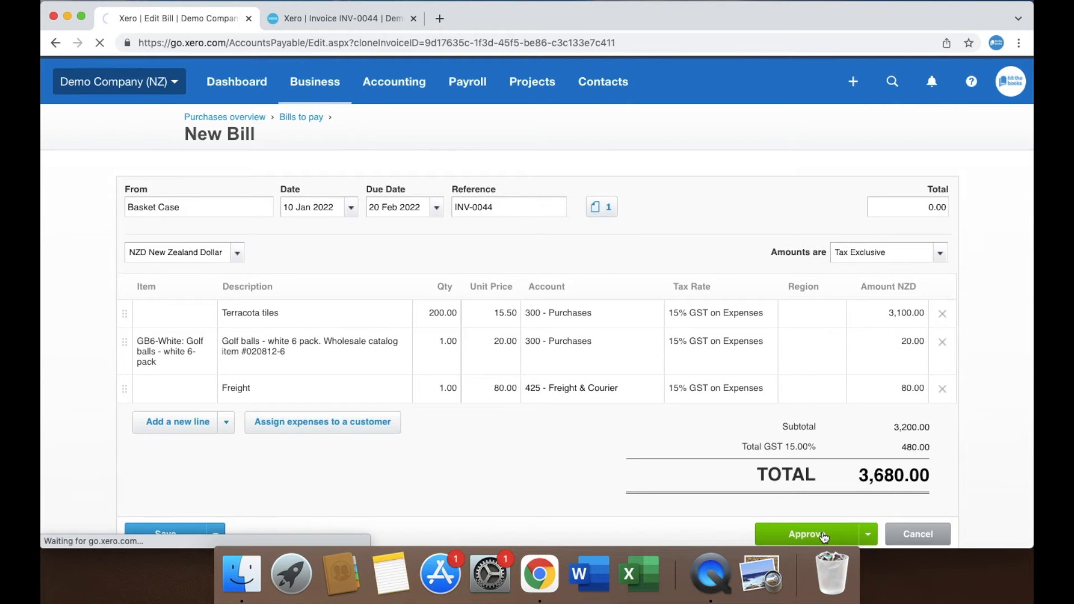
scroll(822, 536, down, 10)
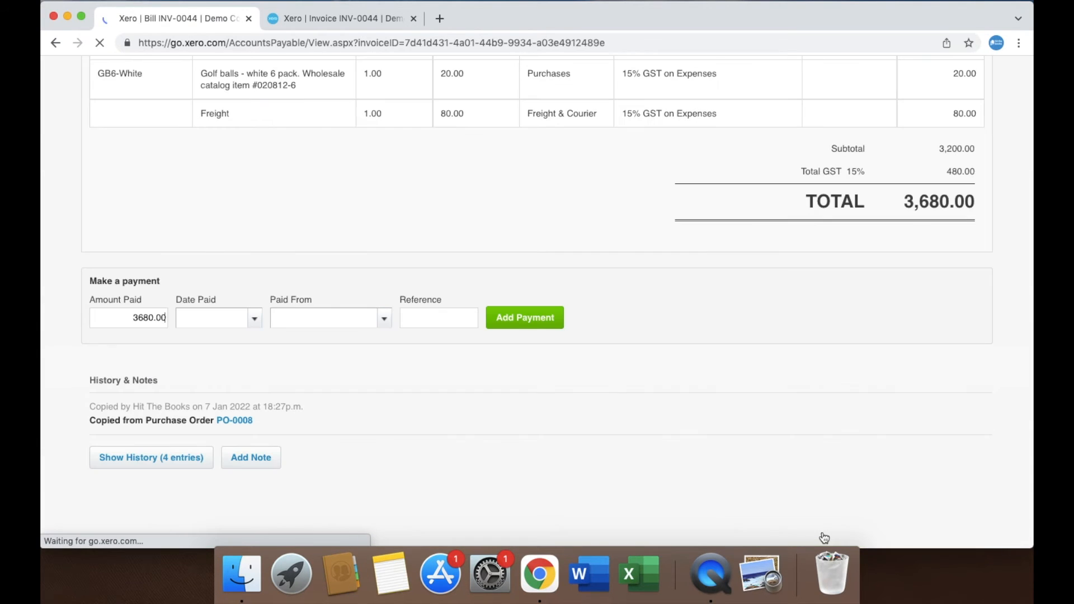
scroll(1018, 424, up, 6)
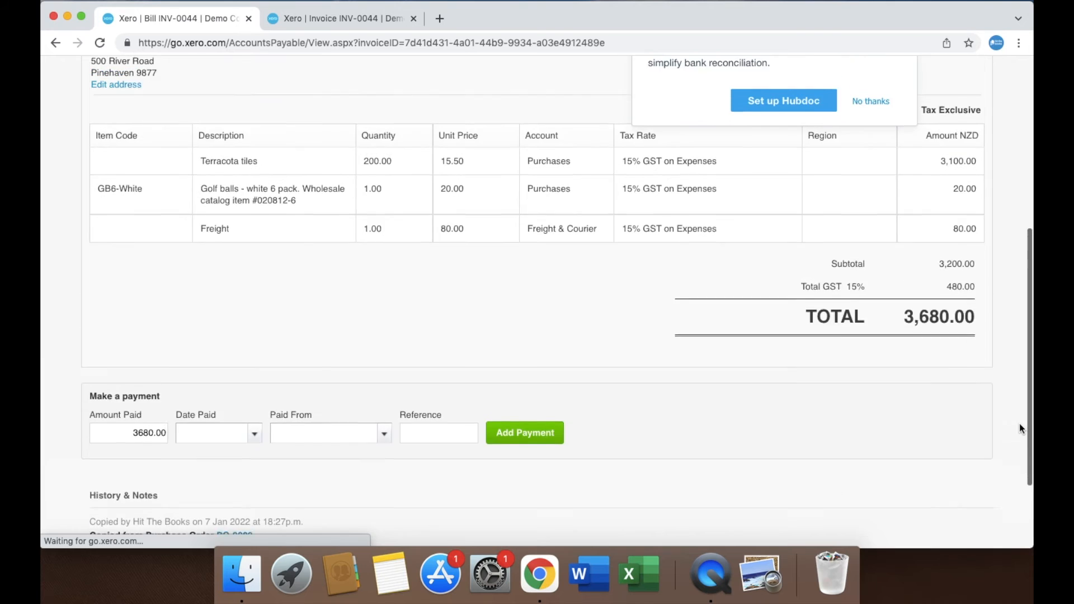
scroll(1019, 428, up, 3)
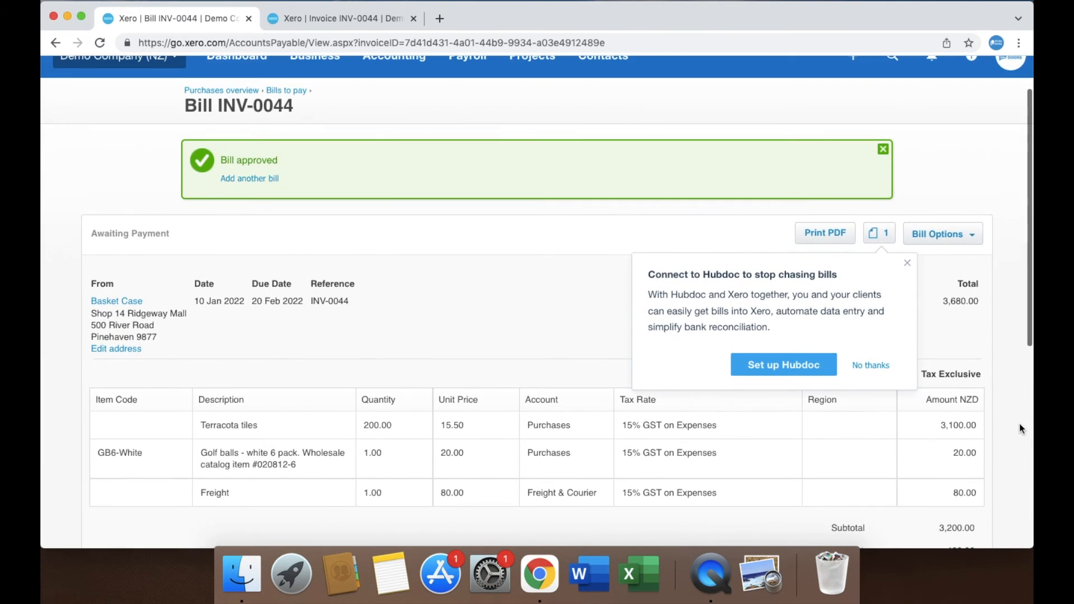
scroll(1018, 424, up, 1)
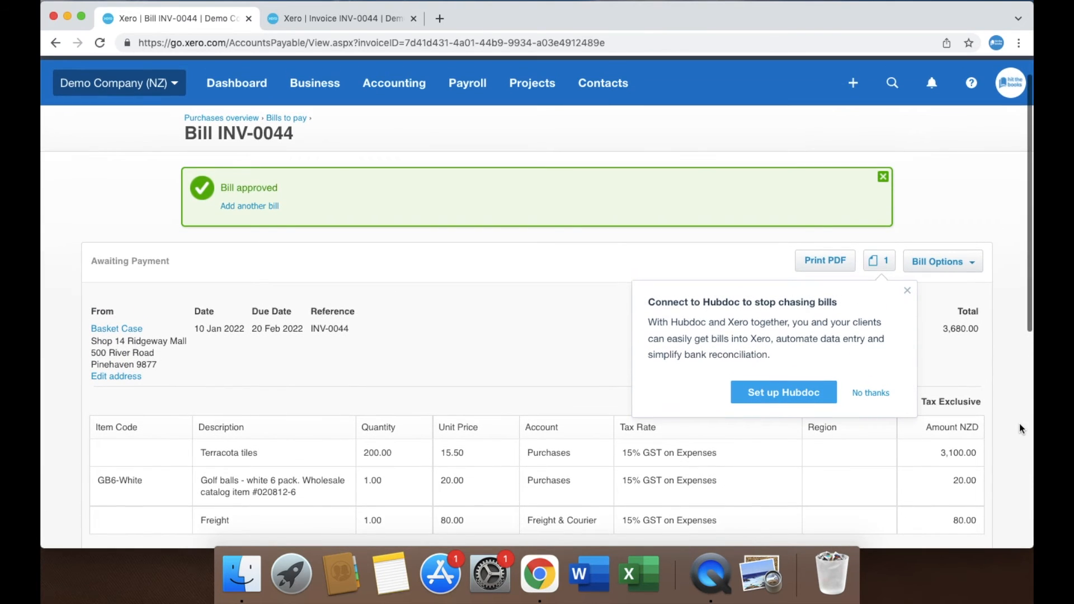
Open the list of bills awaiting payment and look for the Basket Case bill.
click(288, 119)
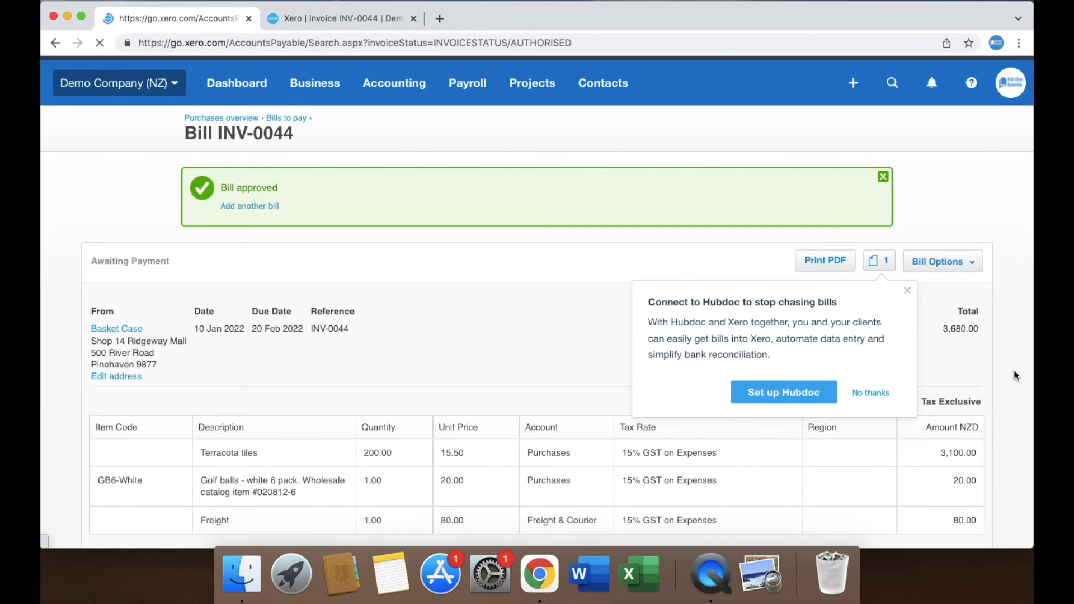
scroll(1016, 375, down, 3)
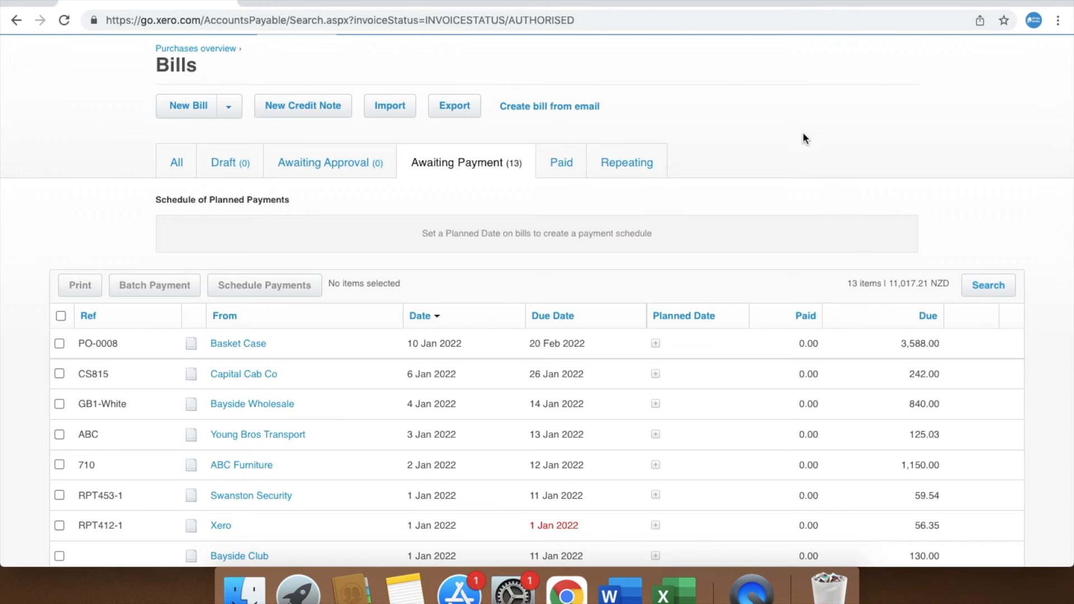
scroll(796, 127, up, 3)
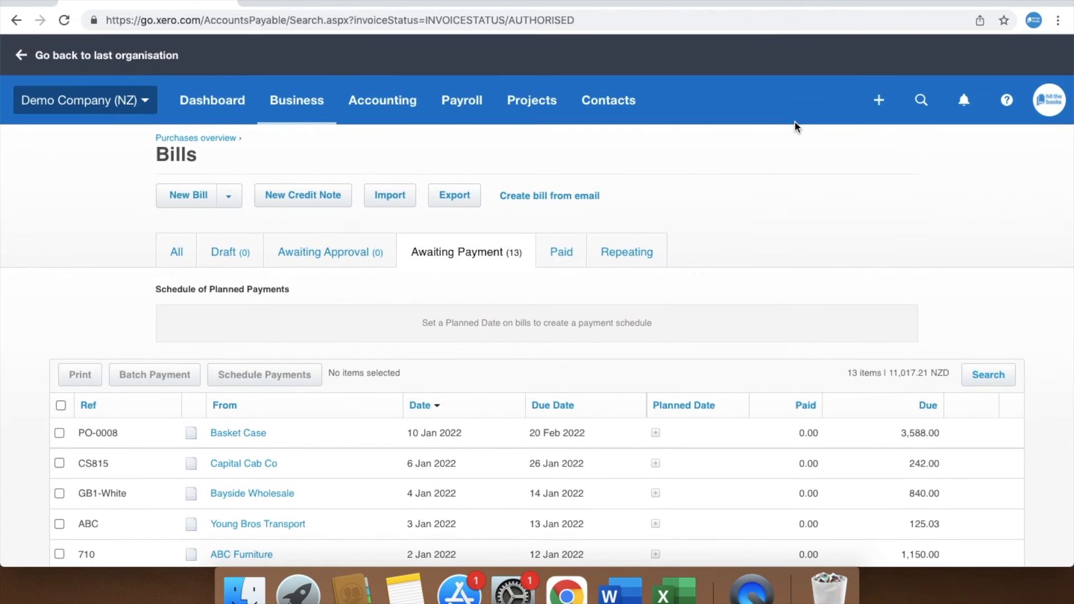
Go to the purchases overview and open the full list of purchase orders to review their statuses.
click(211, 138)
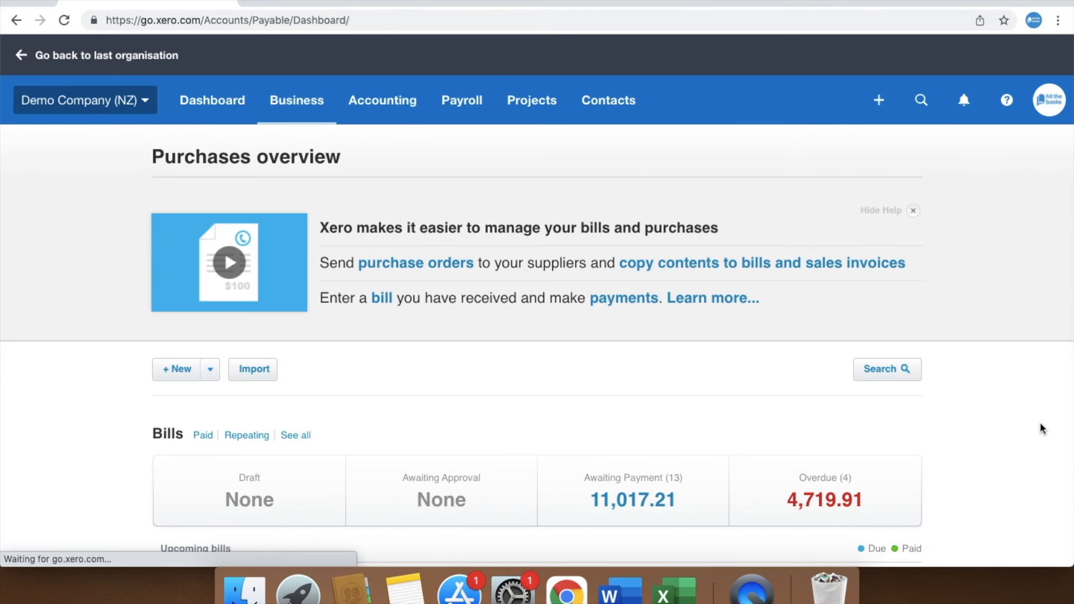
scroll(1041, 427, down, 8)
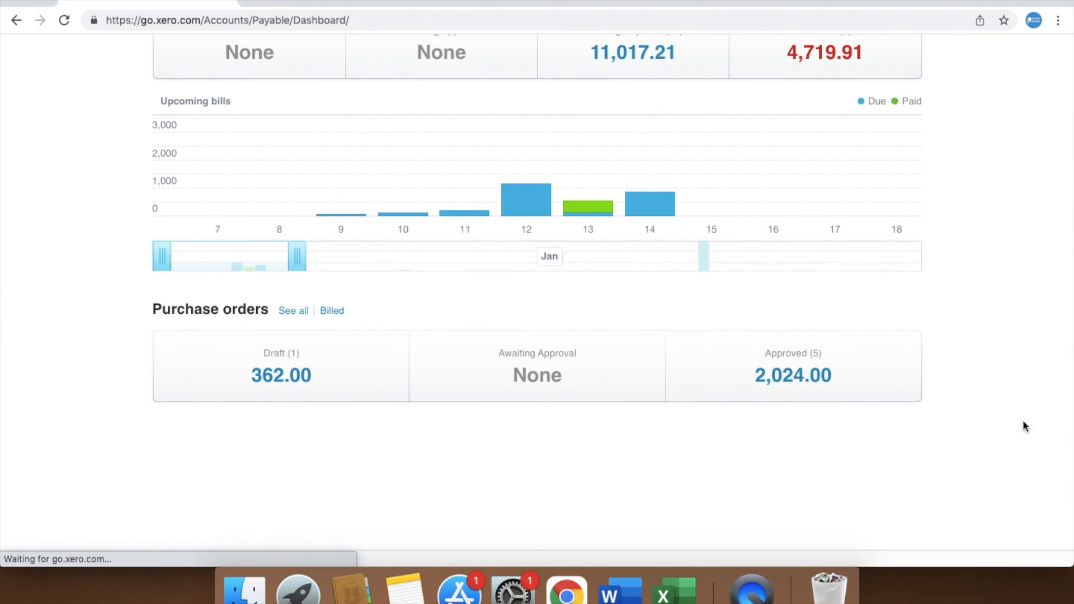
click(302, 312)
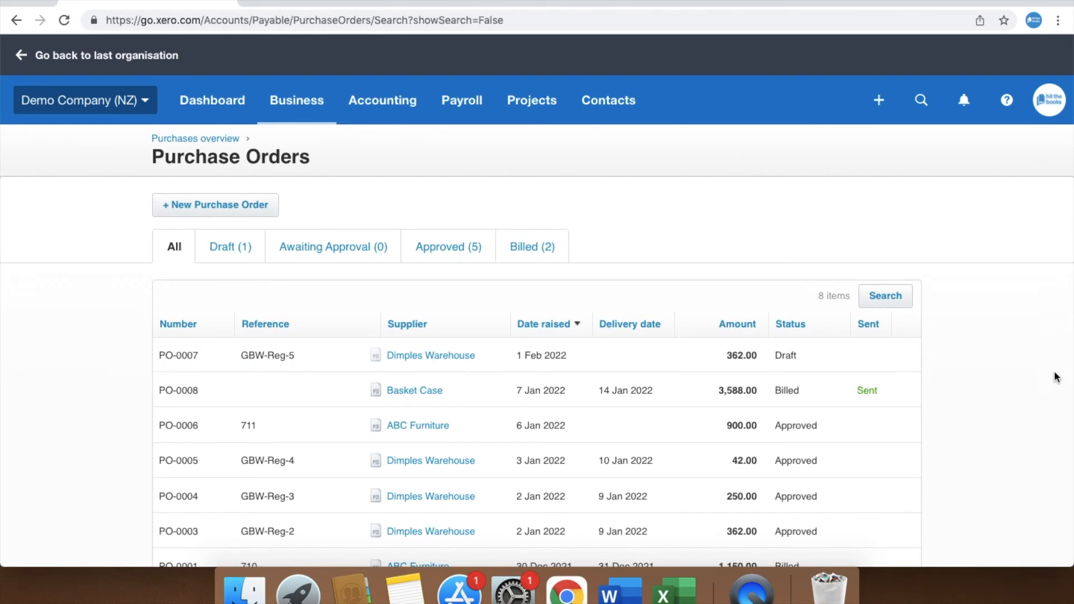
scroll(1039, 380, down, 2)
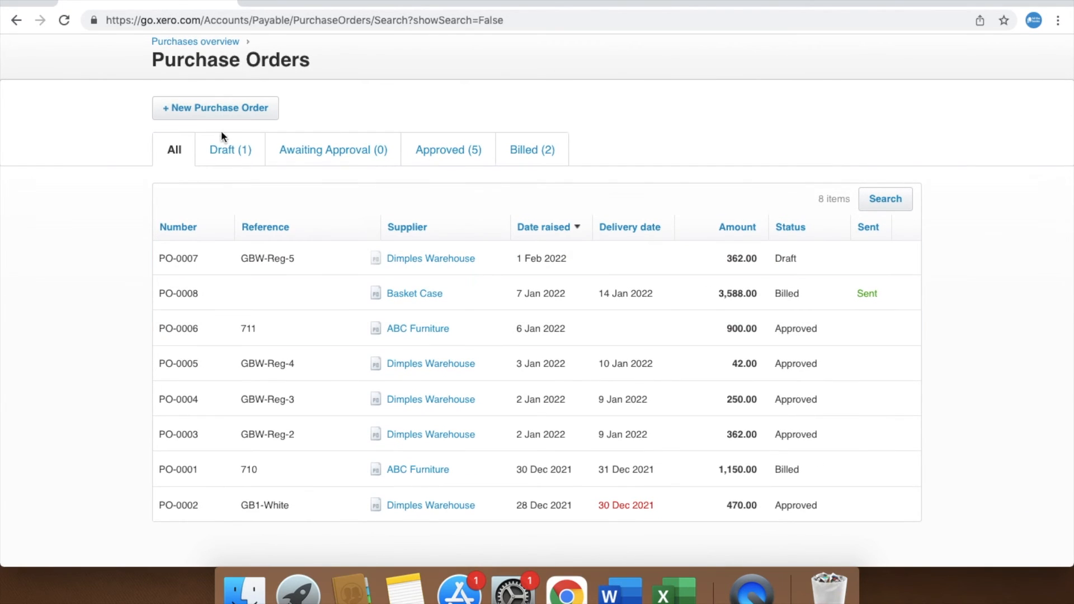
Review the purchase orders by status, going through the draft, awaiting approval, approved and billed lists.
click(225, 150)
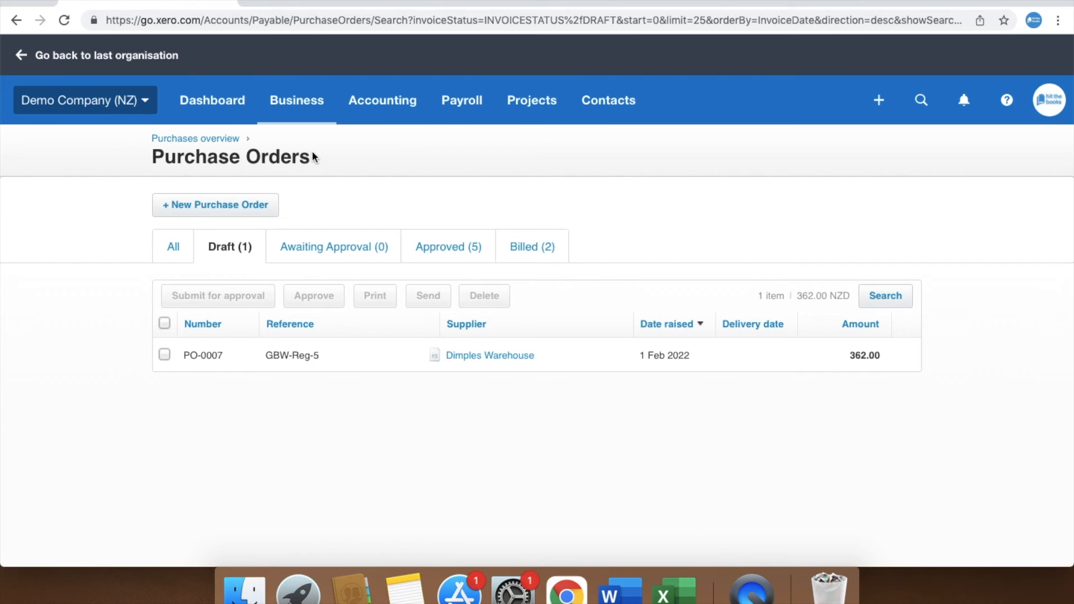
click(371, 255)
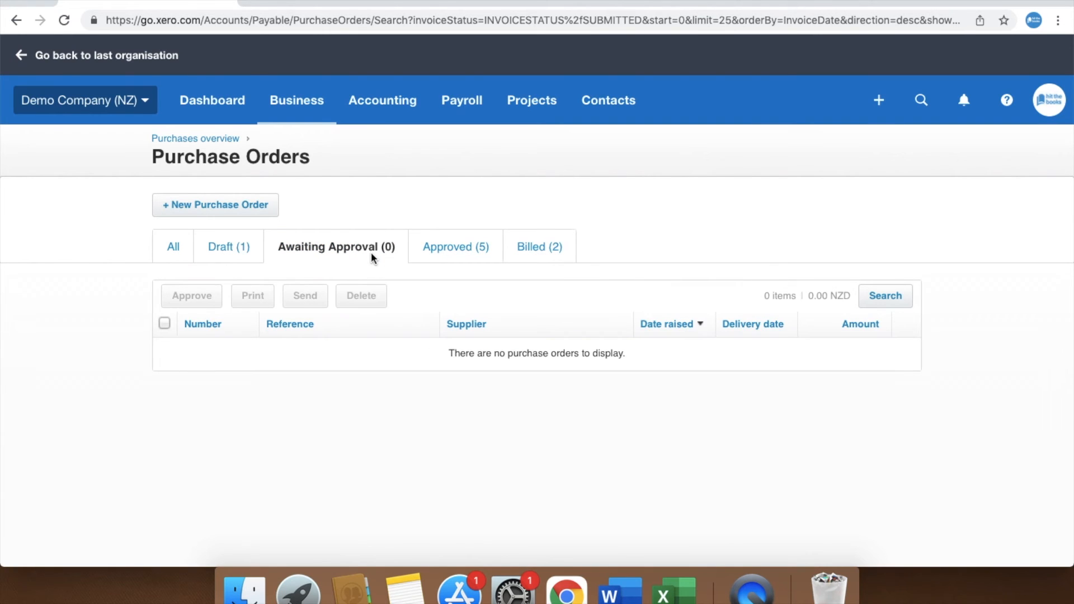
click(451, 247)
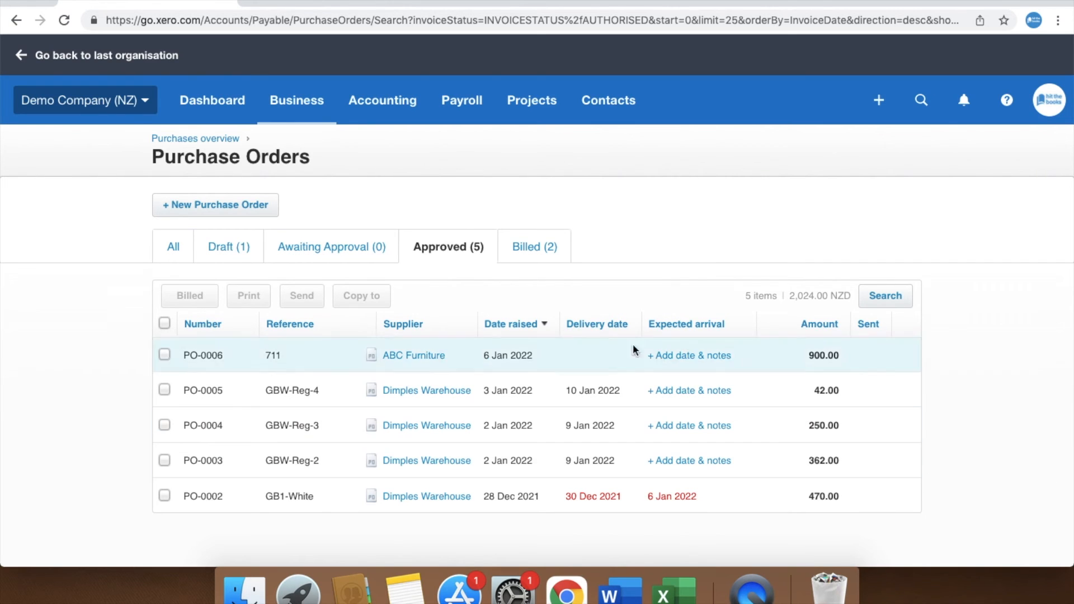
click(534, 248)
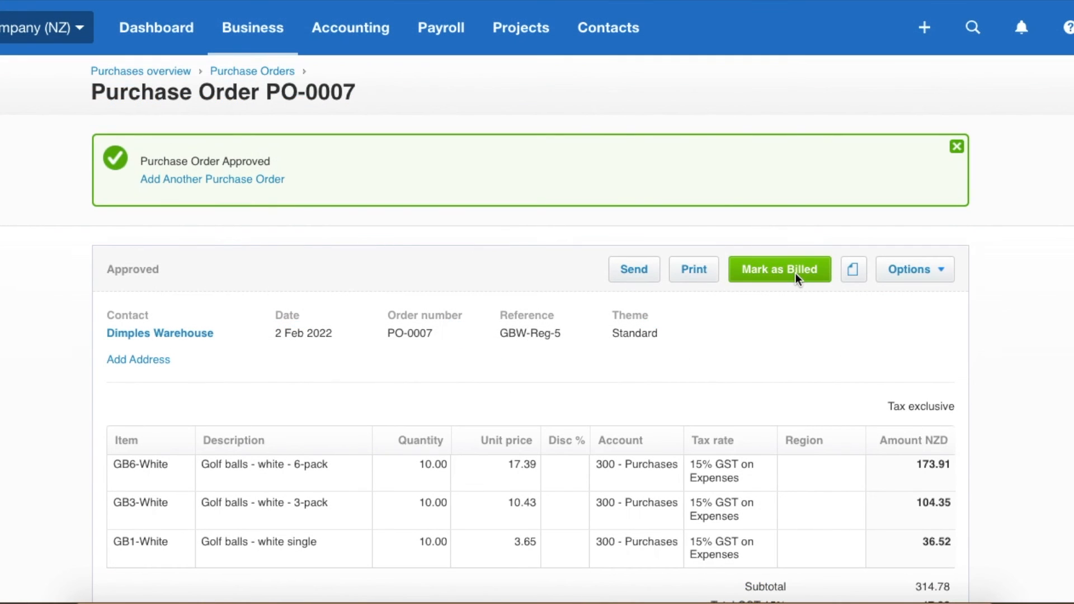
Mark the approved Dimples Warehouse purchase order as billed without copying it to a draft bill.
click(795, 273)
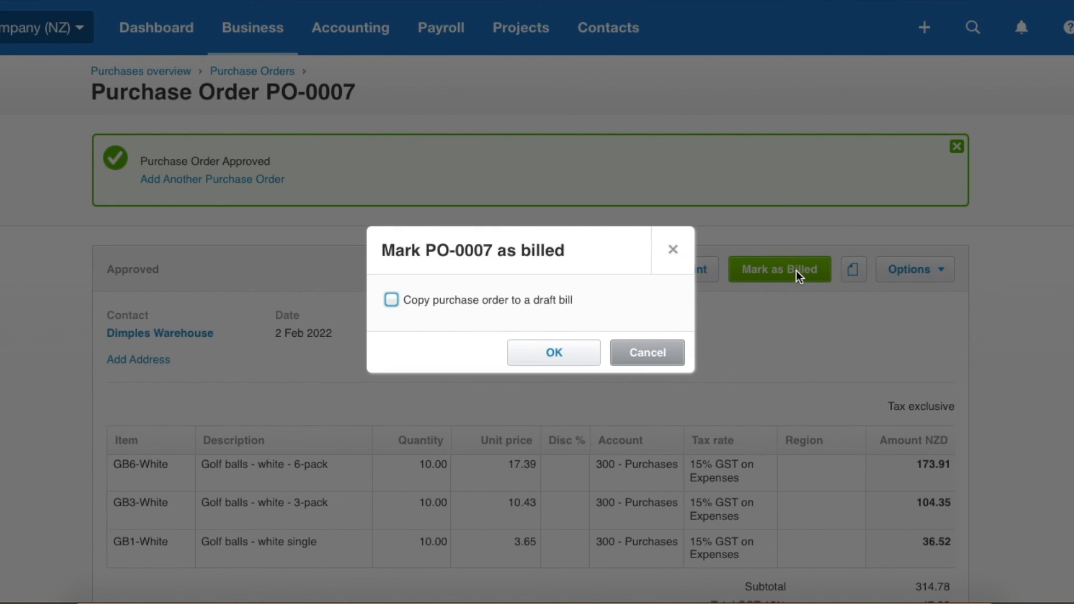
click(540, 354)
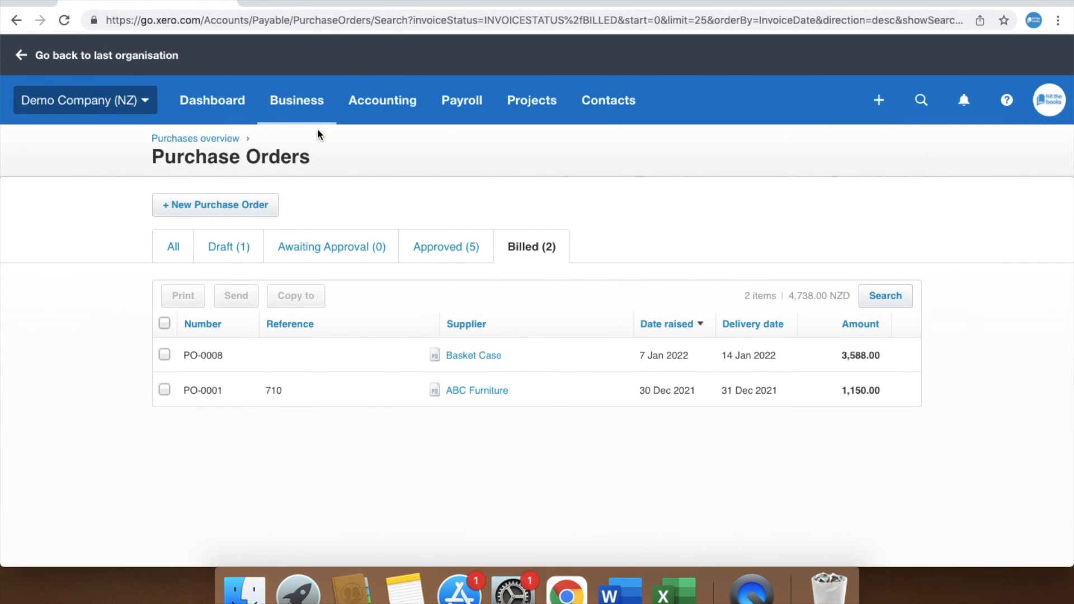
Return to the purchases overview and open the Basket Case bill from the bills awaiting payment.
click(207, 143)
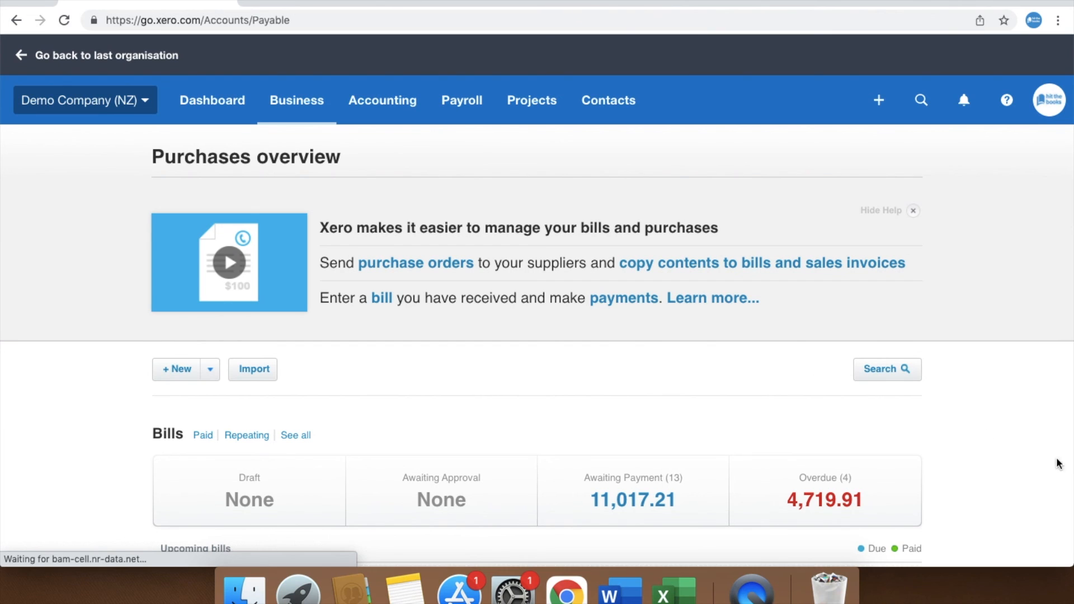
scroll(1038, 453, down, 4)
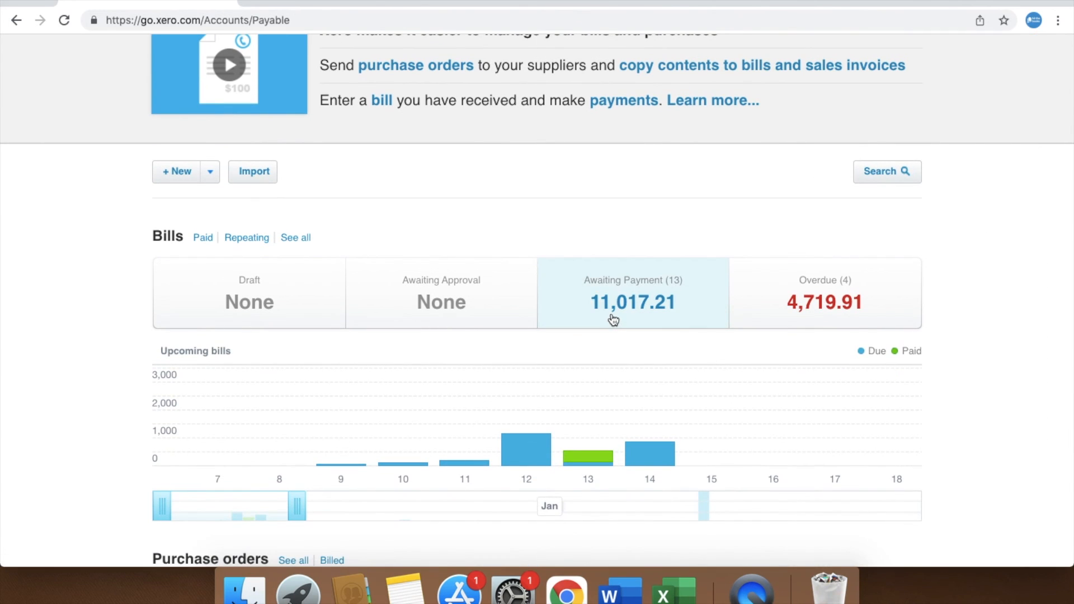
click(613, 320)
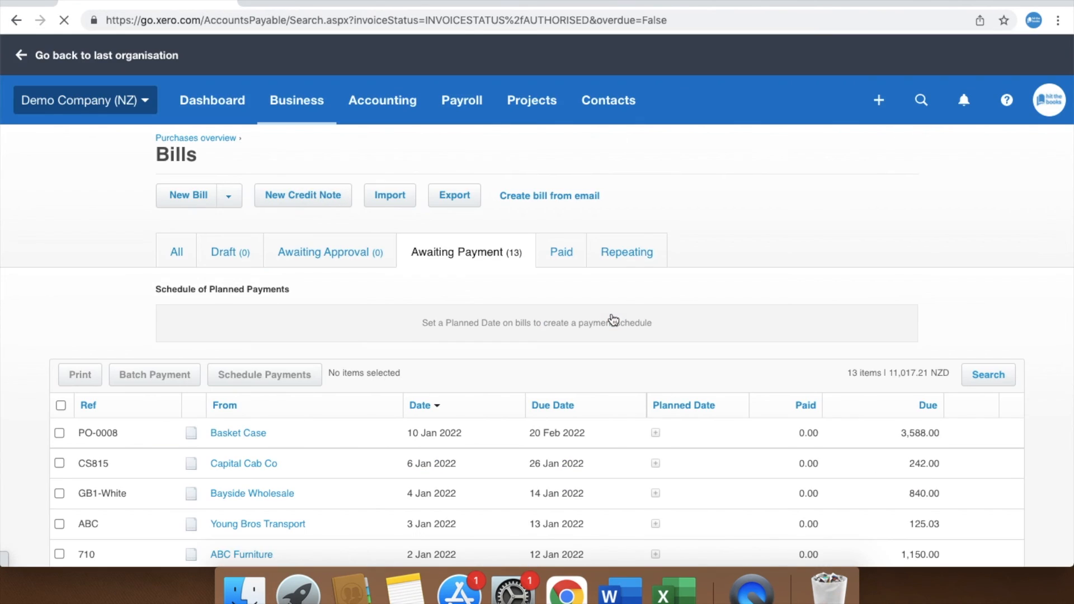
click(234, 432)
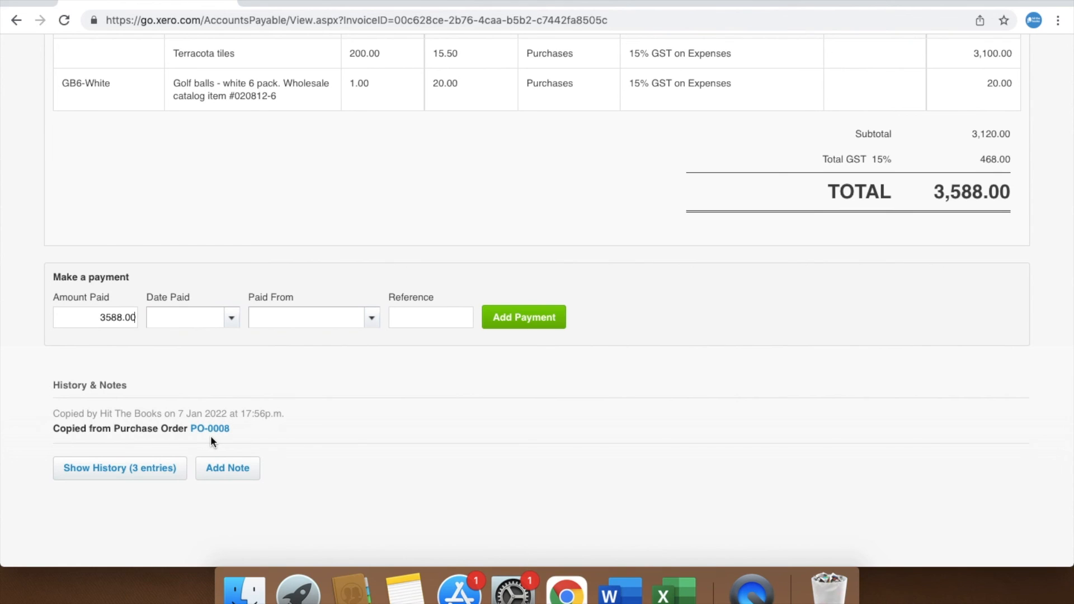
Open the source purchase order from the bill's history notes and review its line items, delivery details and history.
click(213, 429)
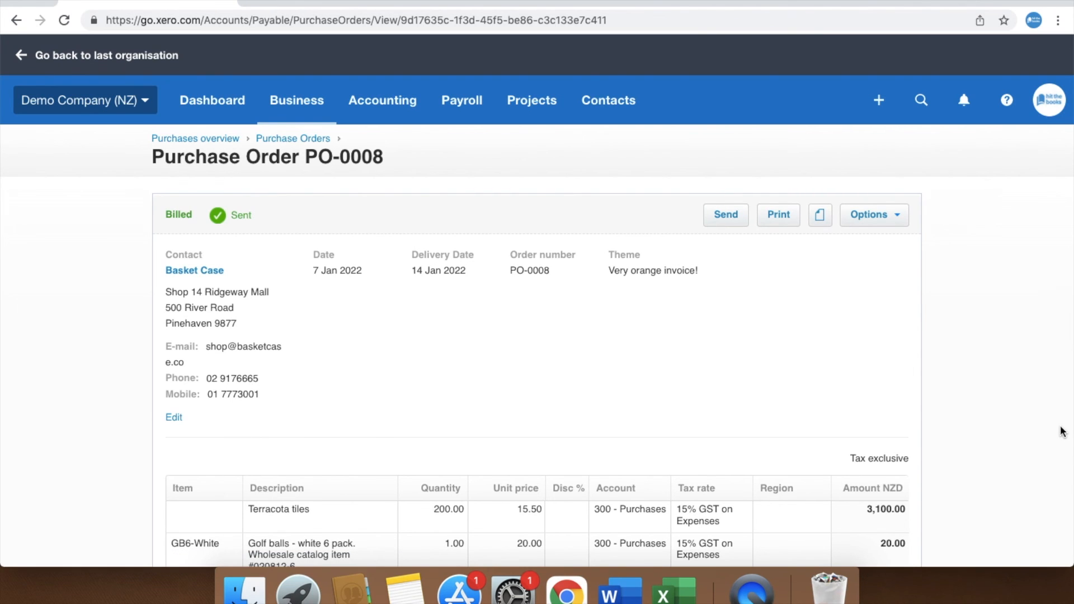
scroll(1061, 431, down, 5)
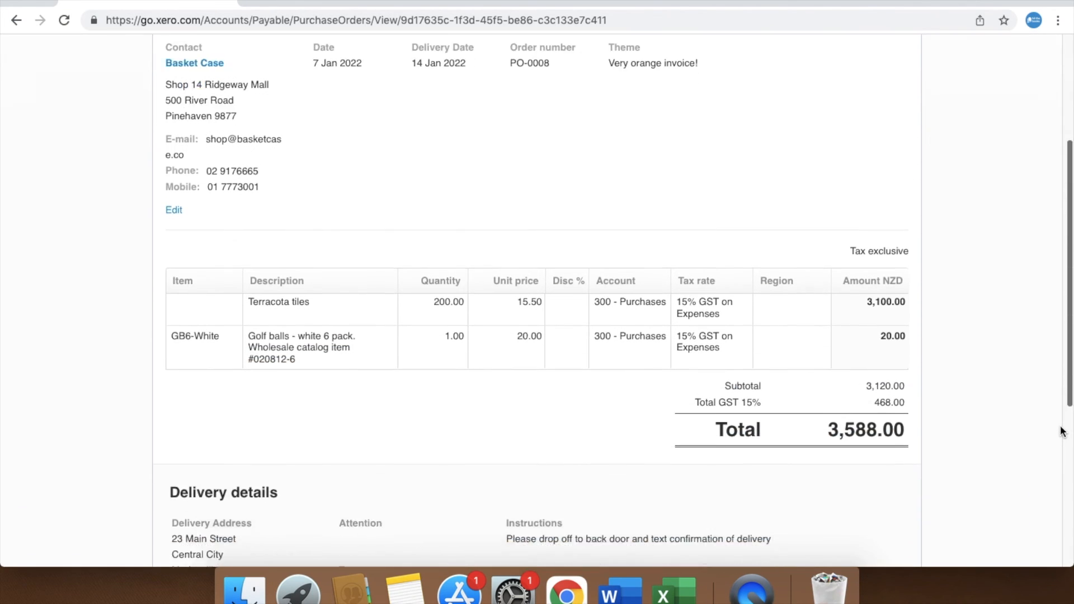
scroll(1060, 430, down, 4)
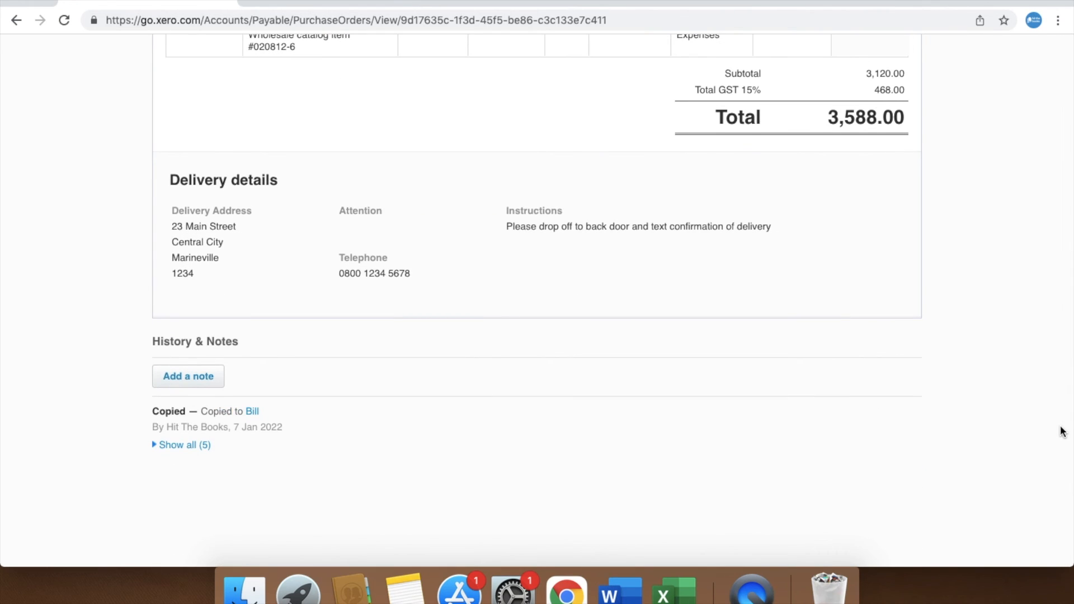
scroll(1061, 431, up, 6)
scroll(1061, 431, up, 4)
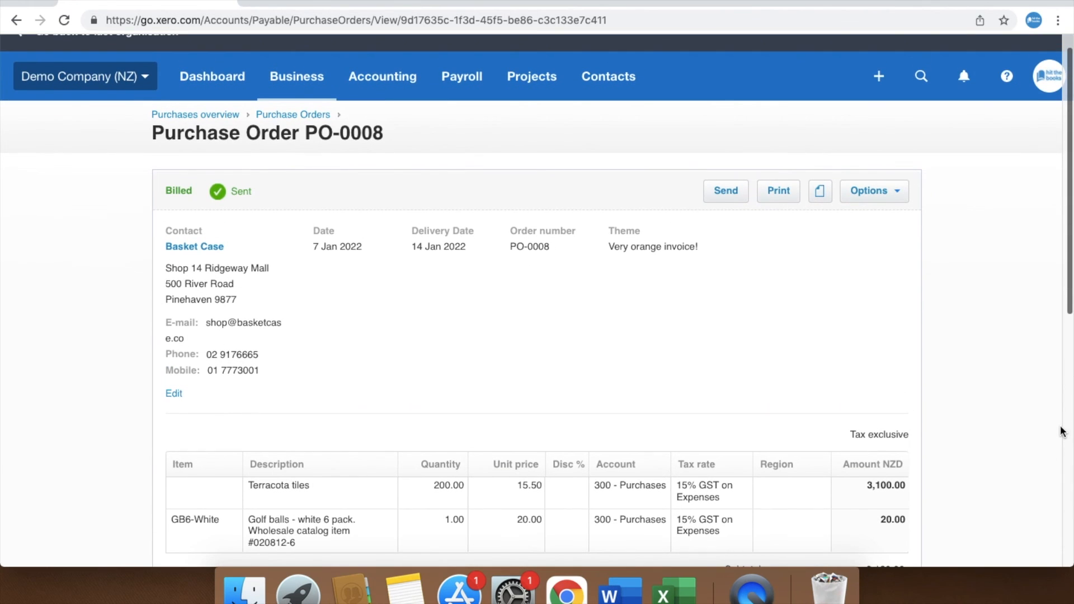